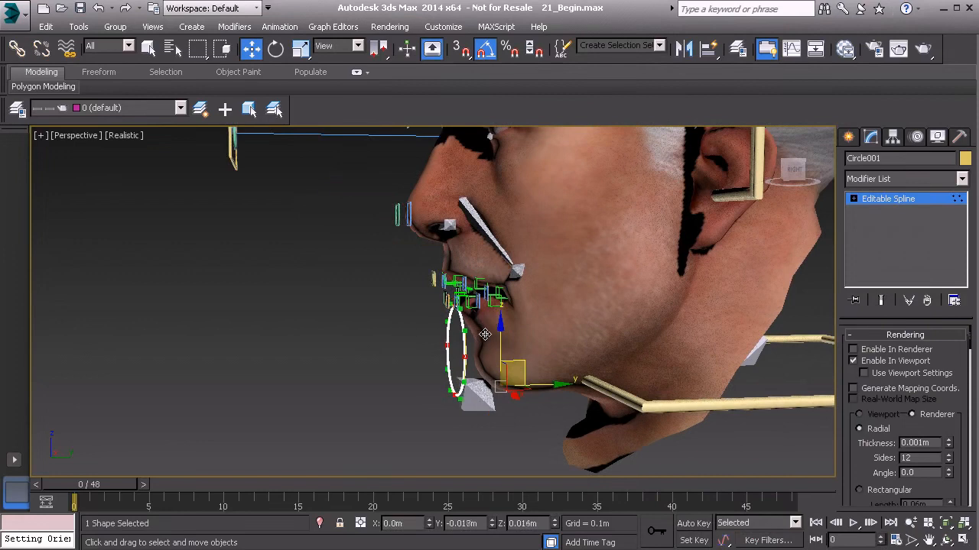
Scale down the circle spline in front of the chin at sub-object level, uniformly around its own centre
alt+middle_drag(486, 335, 458, 363)
key(r)
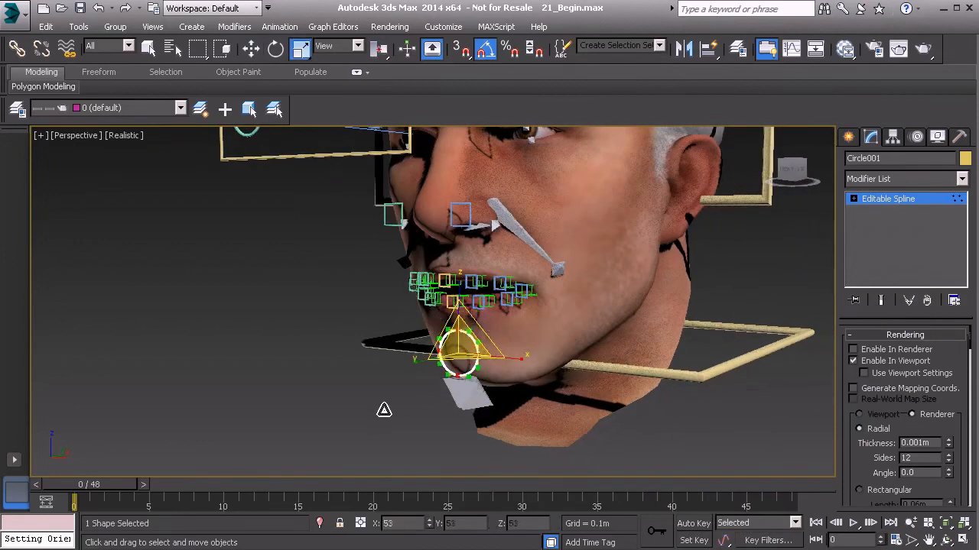
alt+middle_drag(374, 413, 481, 339)
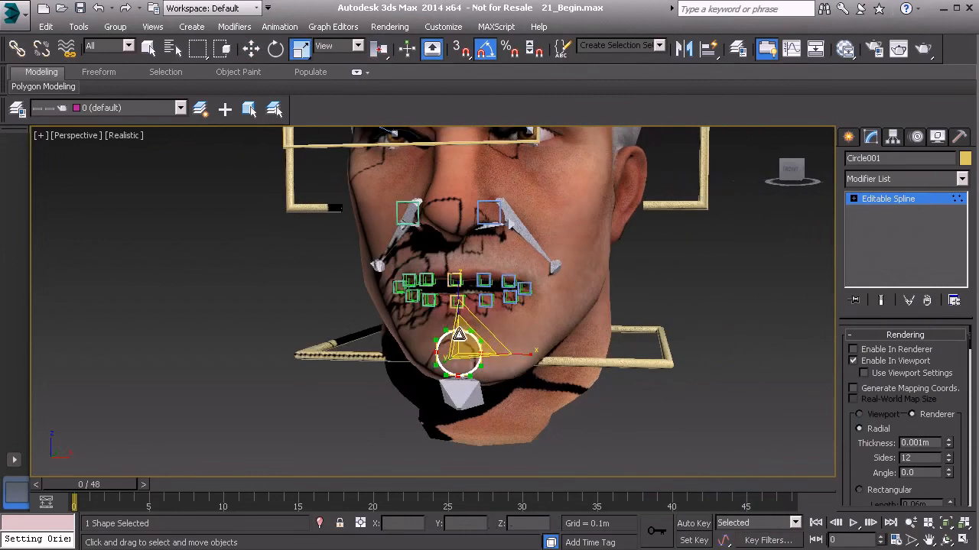
mouse_move(467, 334)
mouse_down()
mouse_move(473, 325)
mouse_move(462, 345)
mouse_up()
alt+middle_drag(462, 345, 711, 264)
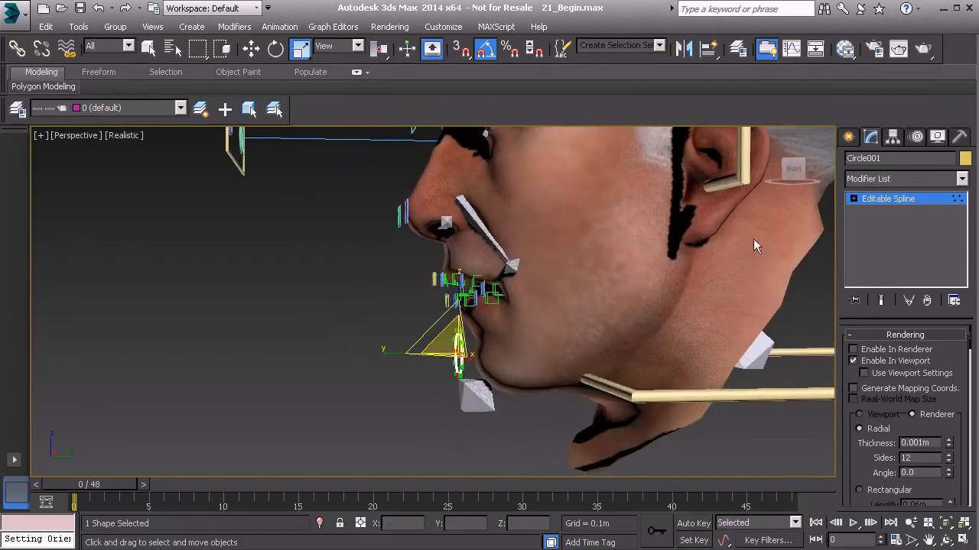
Leave the circle's sub-object editing and rename the circle as Anim_Jaw01
alt+middle_drag(605, 312, 537, 322)
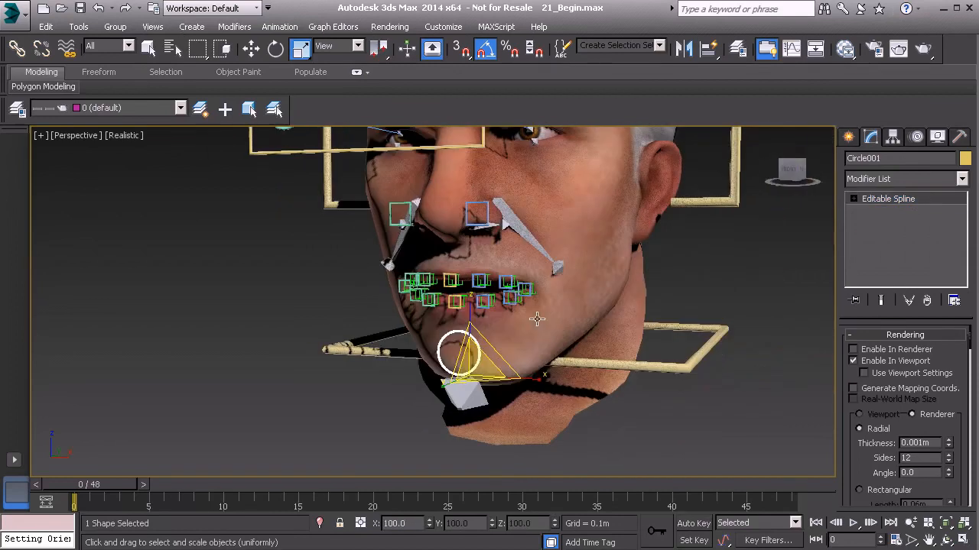
click(883, 158)
text(Anim_Jaw01)
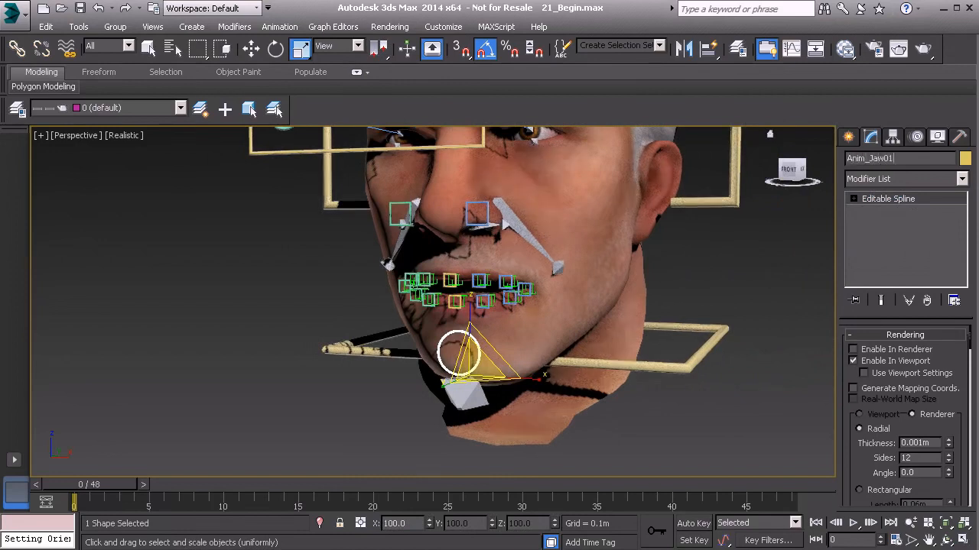
middle_drag(592, 333, 599, 334)
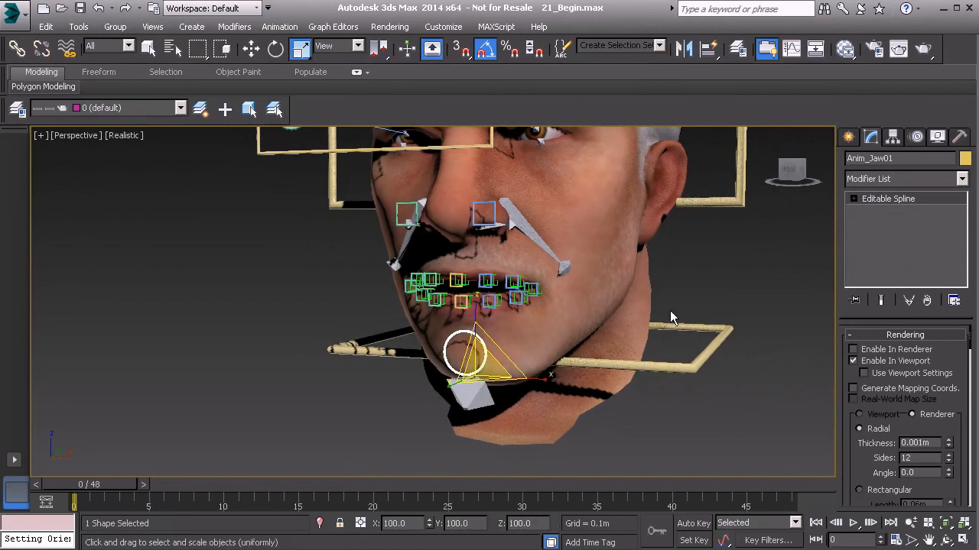
Reset the transform of Anim_Jaw01 with Reset XForm and collapse its modifier stack
click(961, 141)
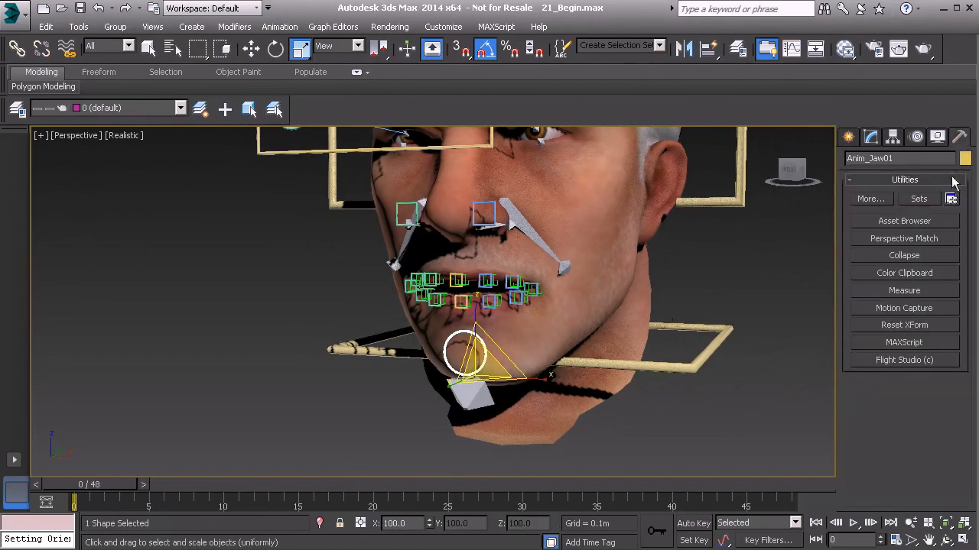
click(912, 325)
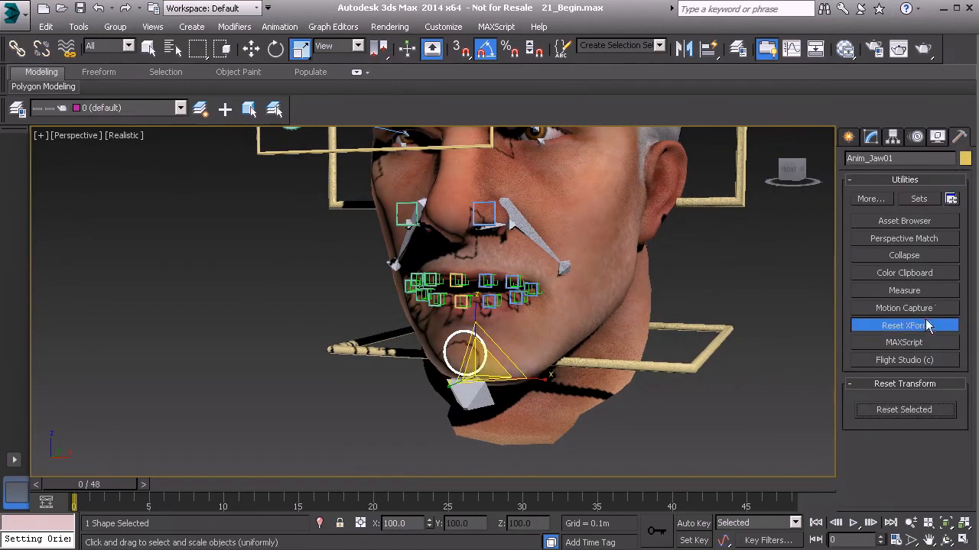
click(887, 327)
click(911, 260)
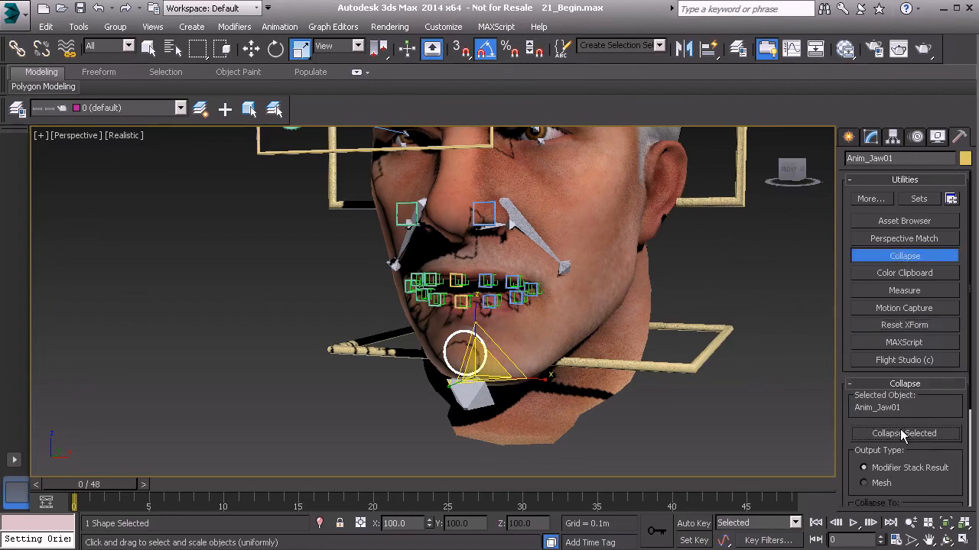
click(918, 258)
Add the selected Anim_Jaw01 circle to the Controls layer
alt+middle_drag(390, 267, 328, 260)
click(18, 111)
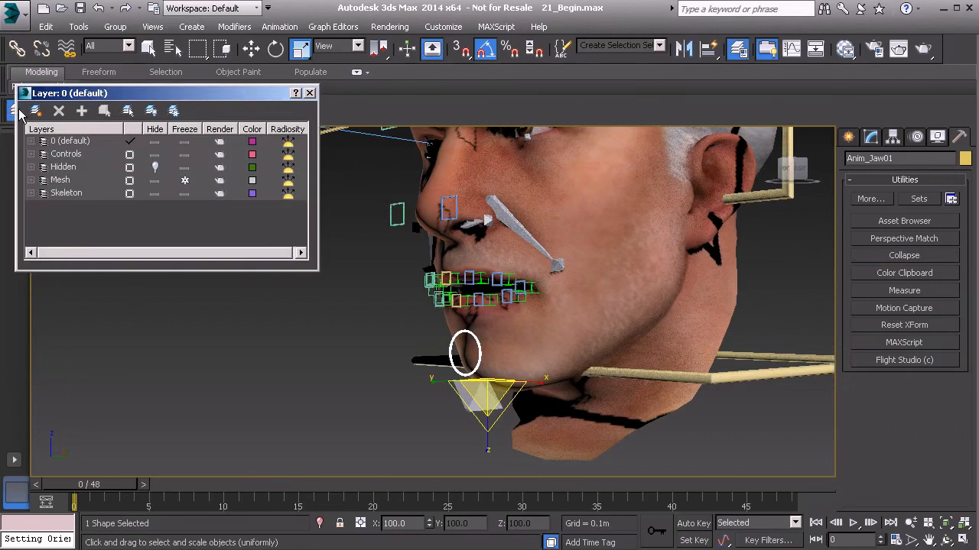
click(66, 154)
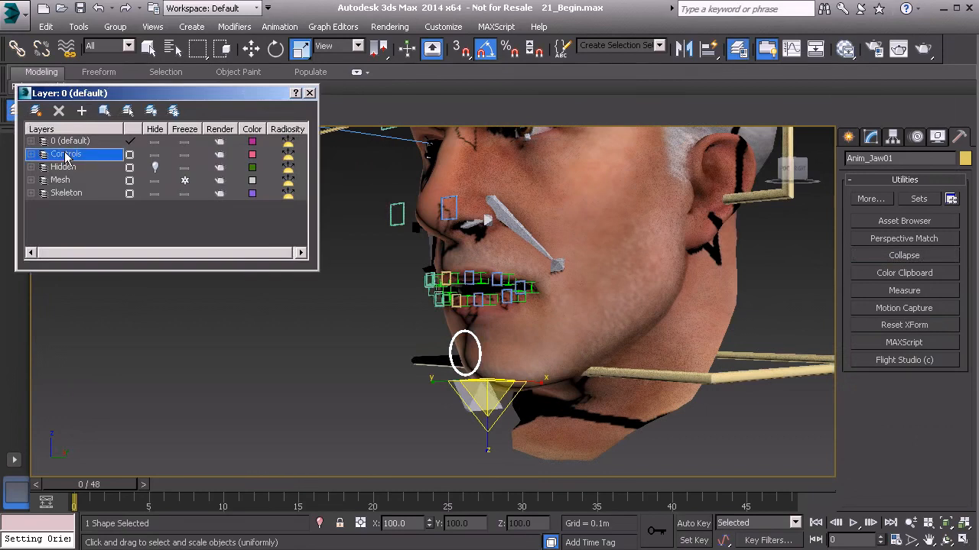
click(82, 111)
Change the object colour of Anim_Jaw01 to the light yellow of the 3ds Max palette
alt+middle_drag(511, 380, 506, 385)
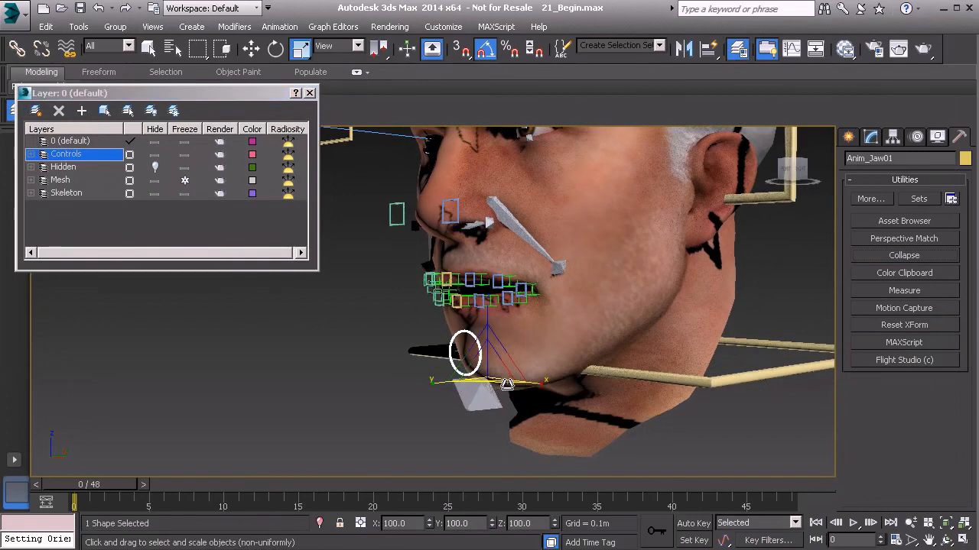
click(964, 159)
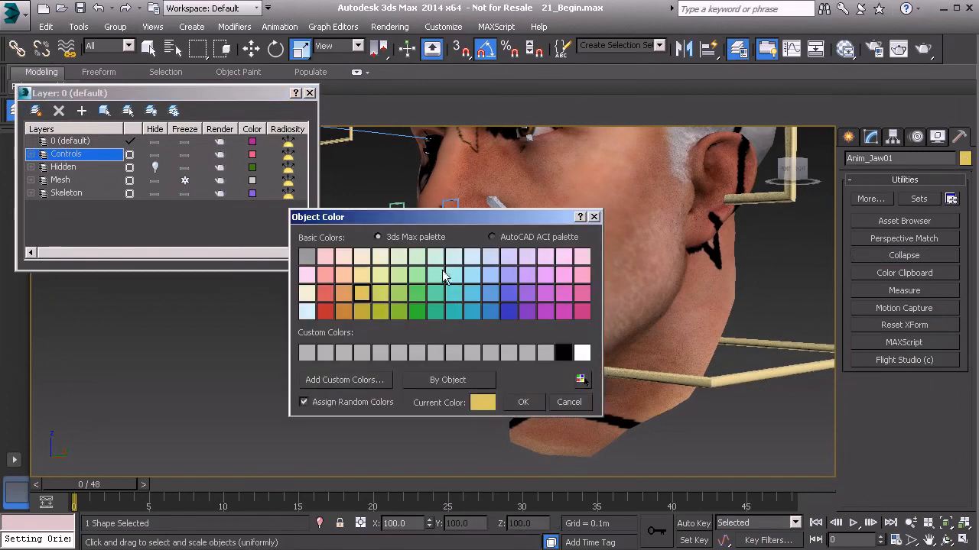
click(364, 274)
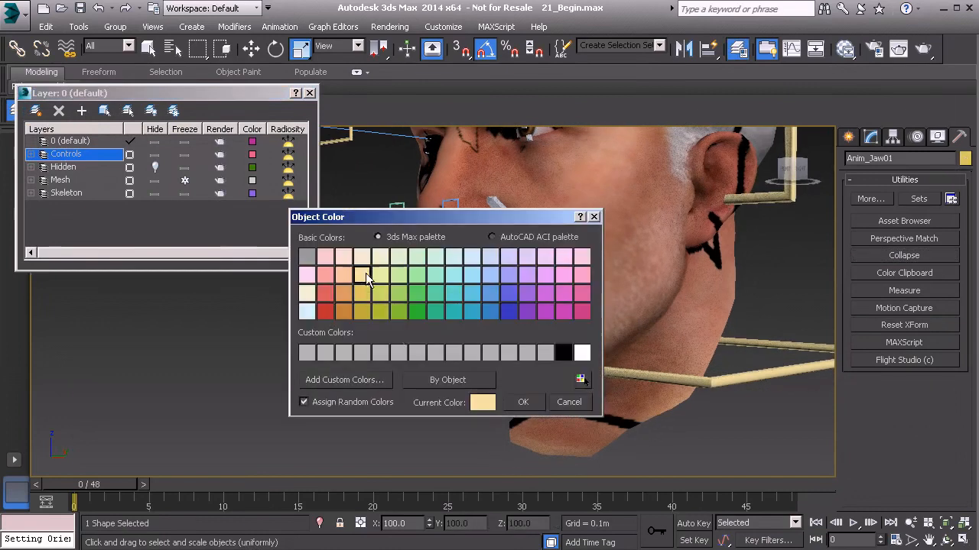
click(523, 402)
Link the Anim_Jaw01 circle as a child of the yellow rectangular head control beside the ear
middle_drag(508, 362, 463, 389)
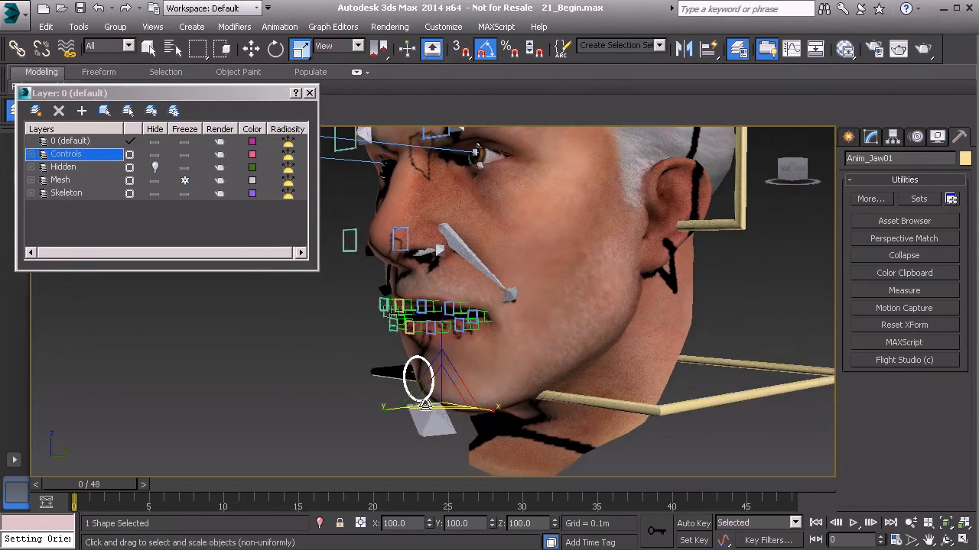
click(17, 48)
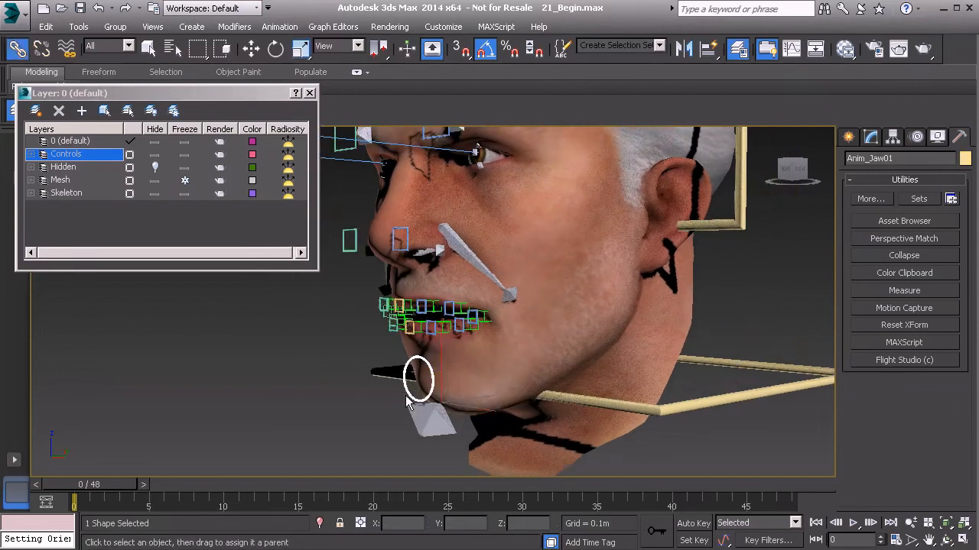
alt+middle_drag(409, 392, 406, 405)
drag(410, 393, 742, 221)
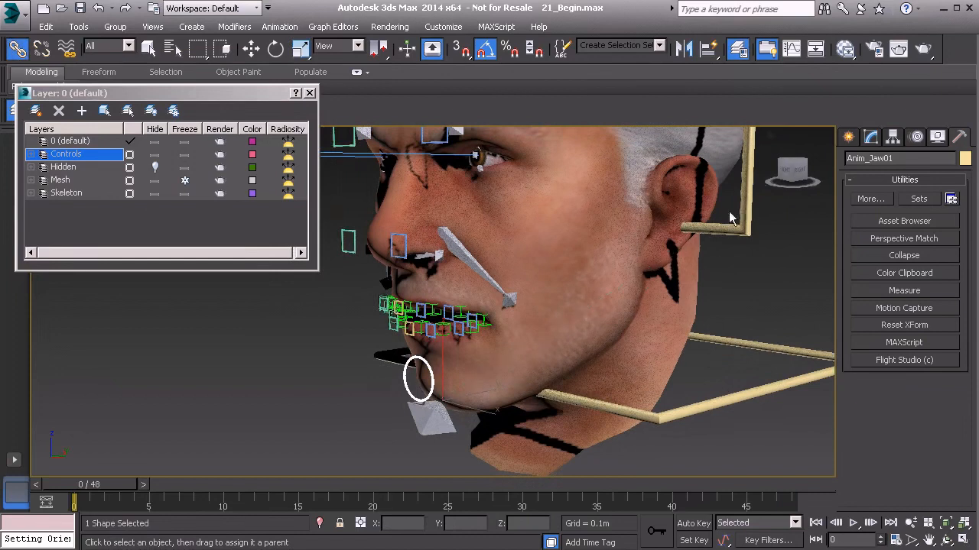
Hide the Mesh layer to expose the facial bones
middle_drag(524, 256, 510, 267)
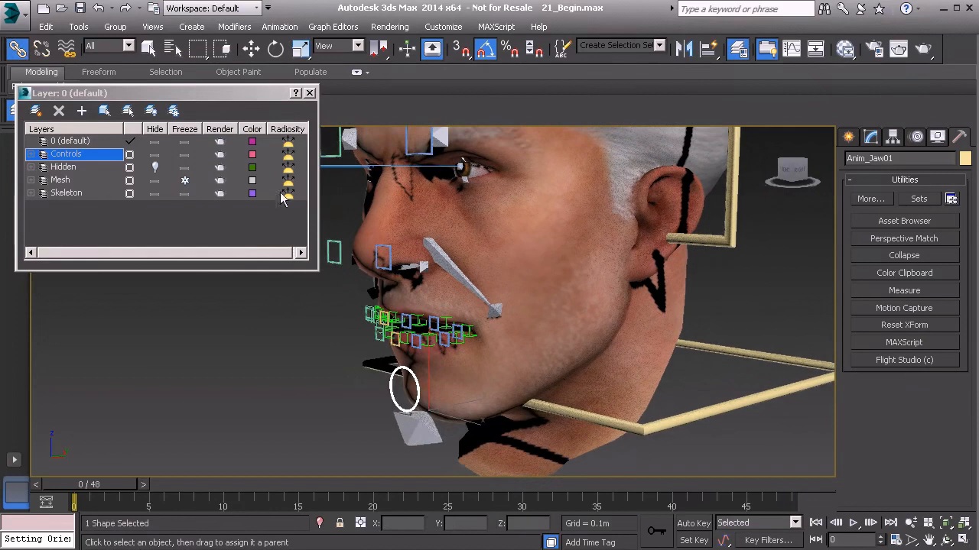
click(155, 181)
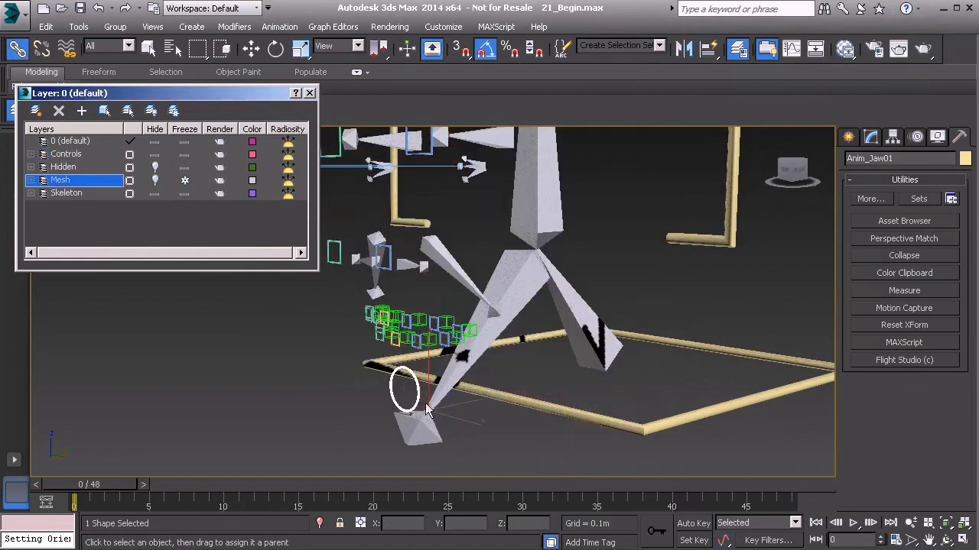
alt+middle_drag(429, 411, 667, 279)
Quick-align only the pivot of Anim_Jaw01 to the base of the jaw bone
click(892, 137)
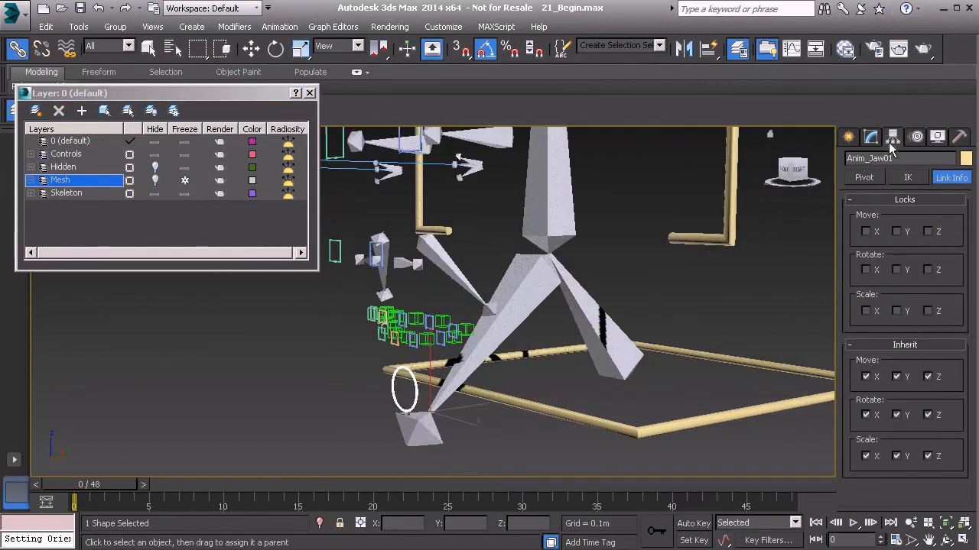
click(865, 178)
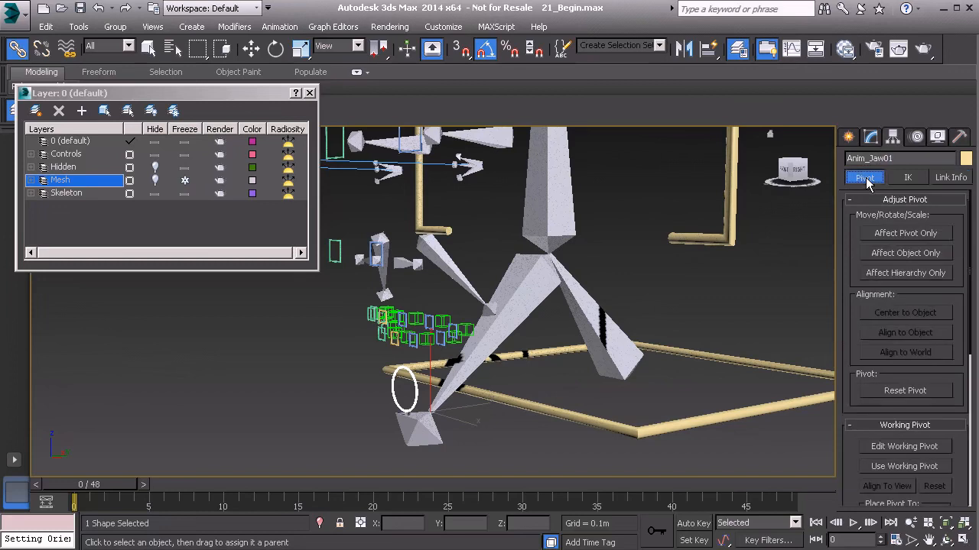
click(902, 233)
alt+middle_drag(497, 335, 475, 344)
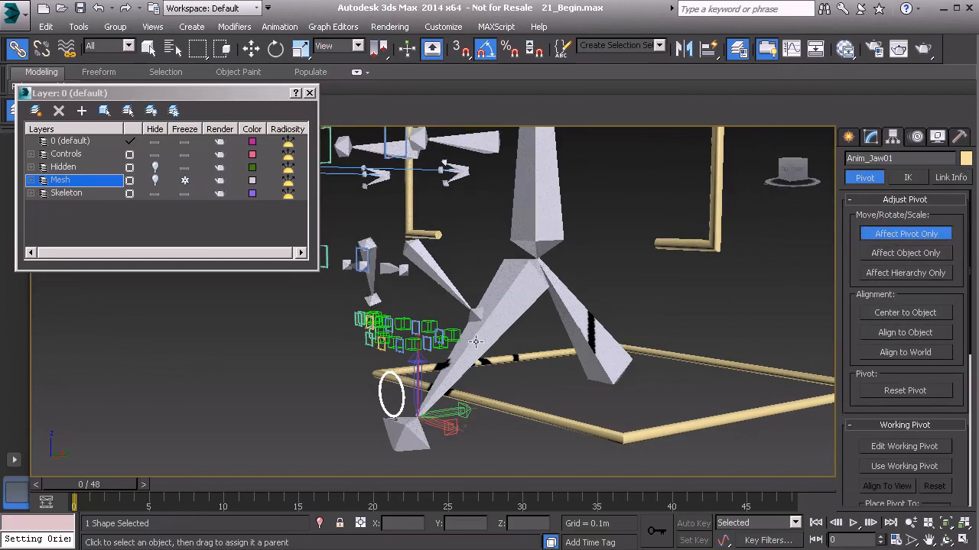
key(shift+a)
click(518, 284)
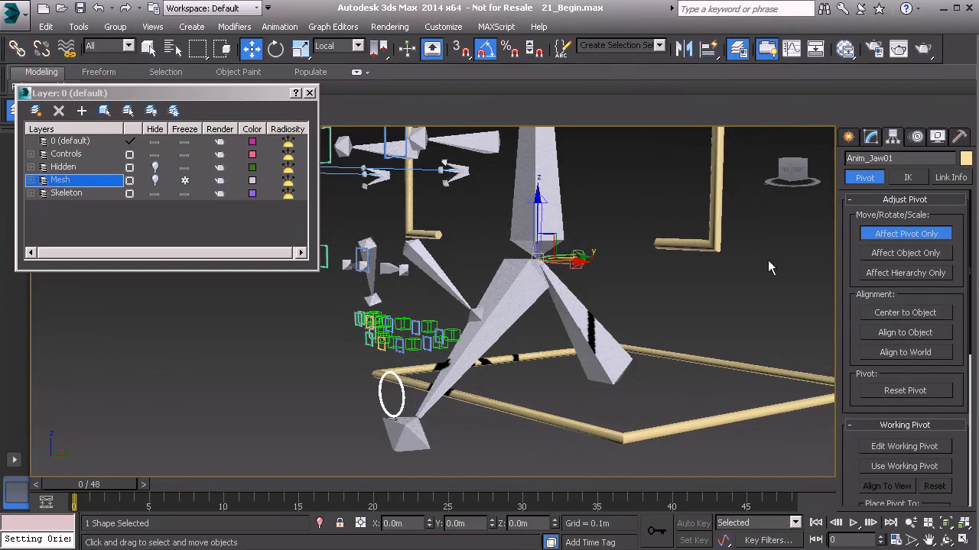
click(887, 237)
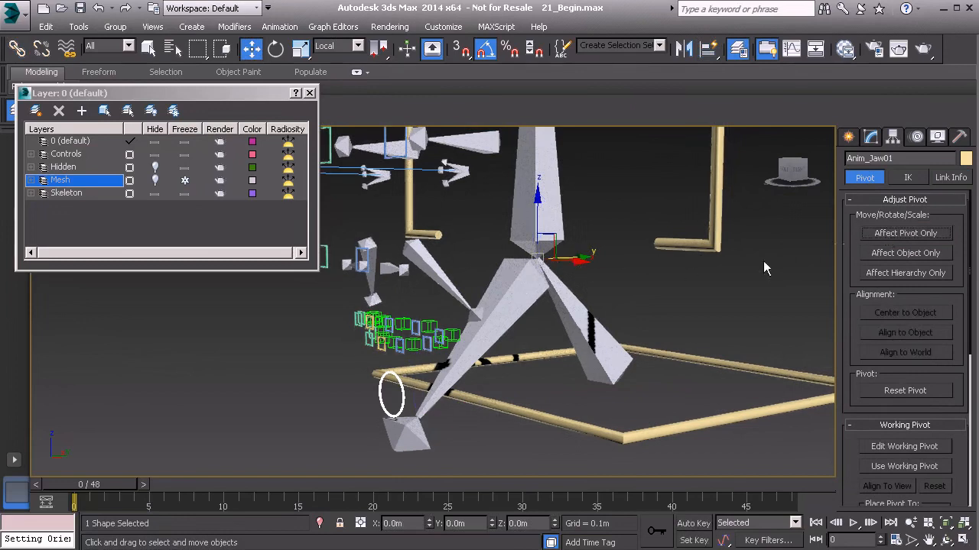
Freeze the transforms of Anim_Jaw01 and accept the added controller layer
alt+middle_drag(811, 249, 612, 254)
right_click(585, 262)
click(536, 213)
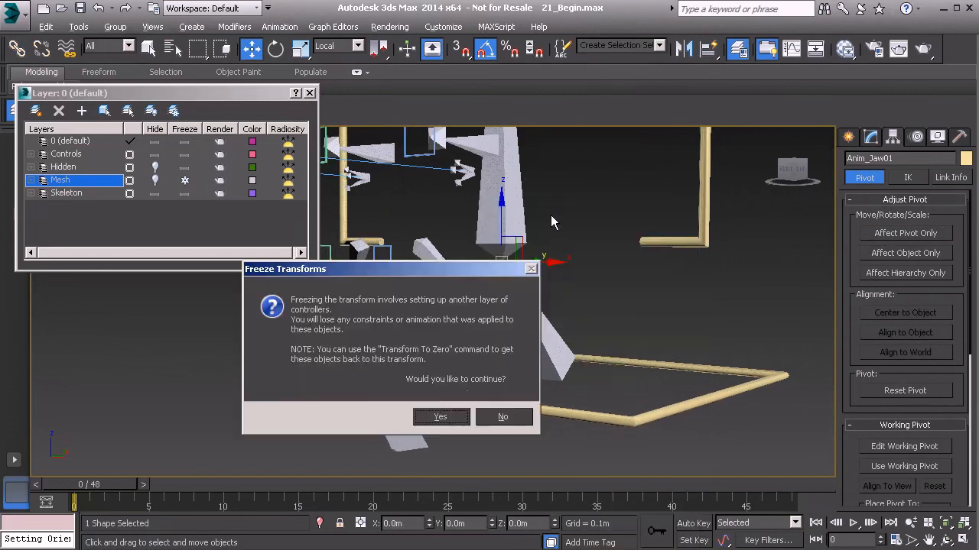
click(447, 416)
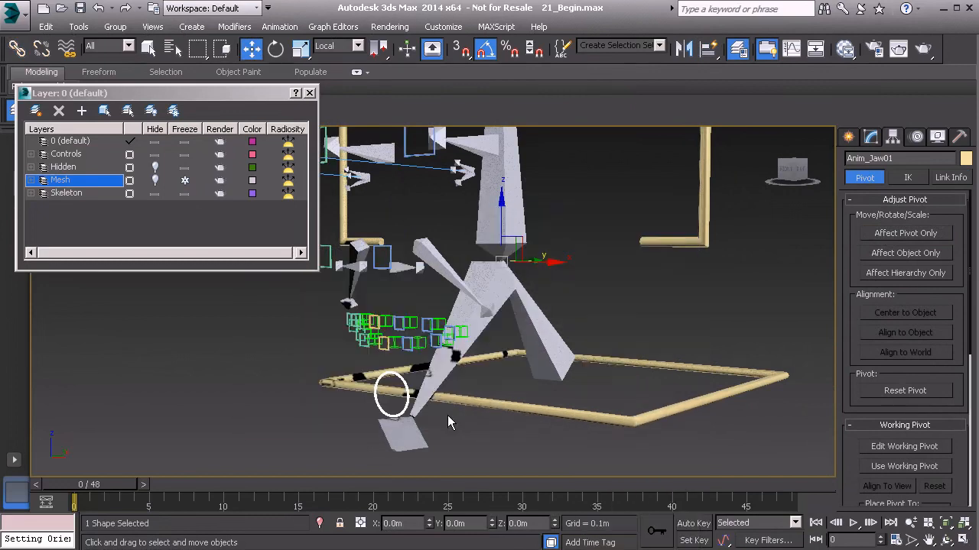
Lock the X, Y and Z move and scale axes of Anim_Jaw01, leaving rotation unlocked
click(950, 176)
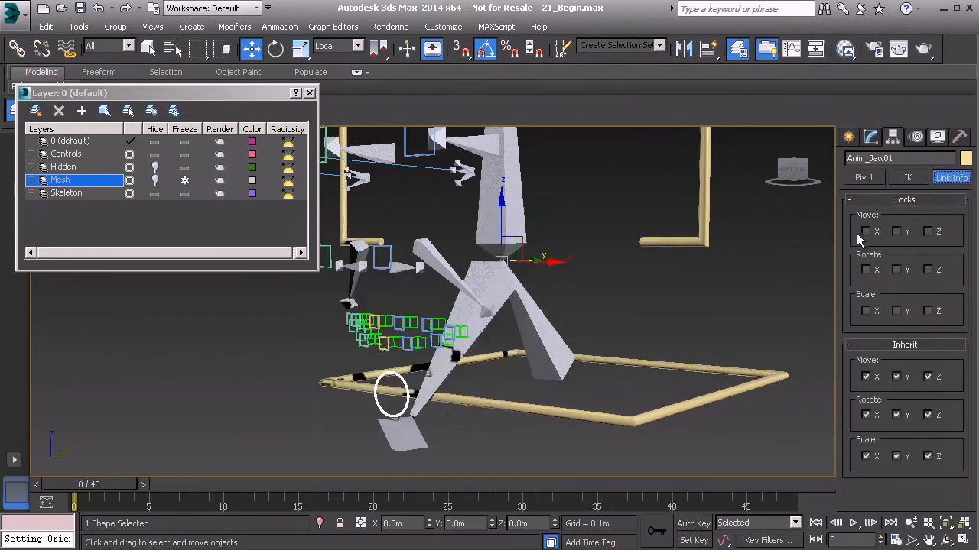
click(898, 231)
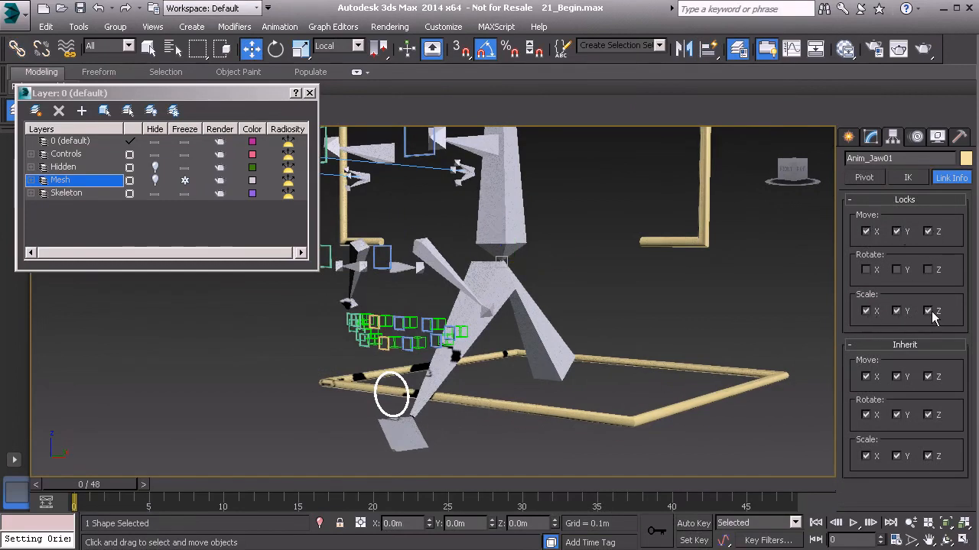
Test-rotate the Anim_Jaw01 control around the jaw pivot and undo the rotation
alt+middle_drag(450, 344, 426, 335)
key(e)
mouse_move(467, 301)
mouse_down()
mouse_move(467, 282)
mouse_move(474, 293)
mouse_move(460, 294)
mouse_up()
key(ctrl+z)
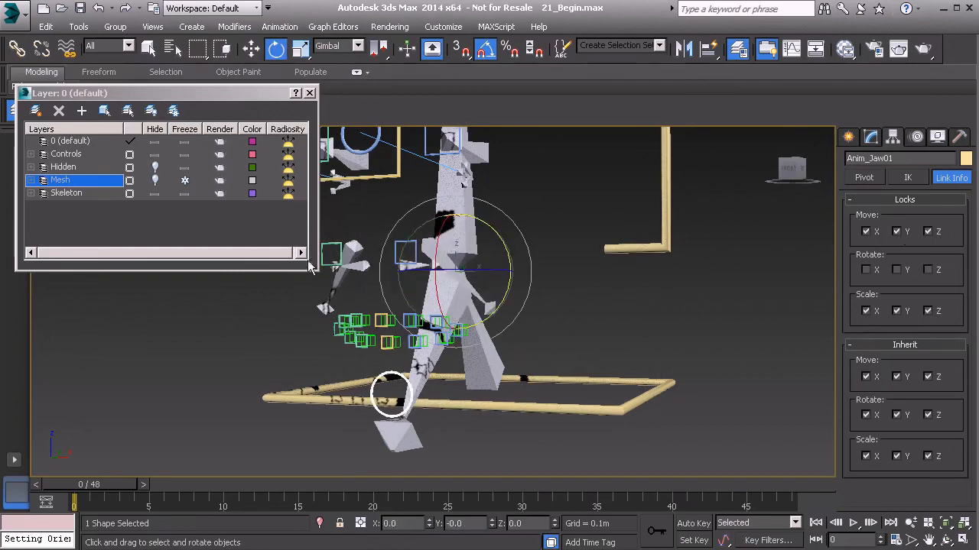
Unhide the Hidden layer and clone the PtDrv_Head01 point helper as a copy named PtDrv_Jaw01
click(154, 166)
alt+middle_drag(520, 249, 539, 264)
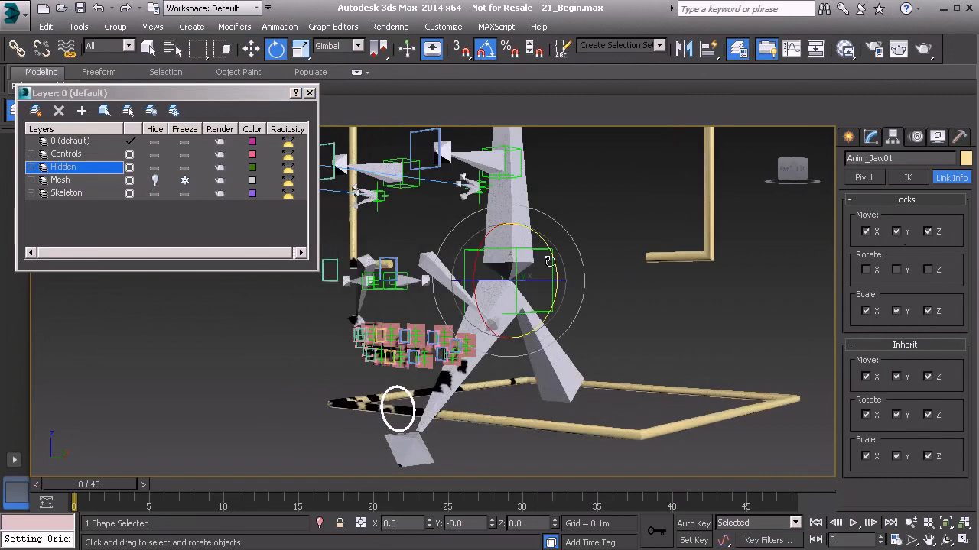
click(549, 262)
key(ctrl+v)
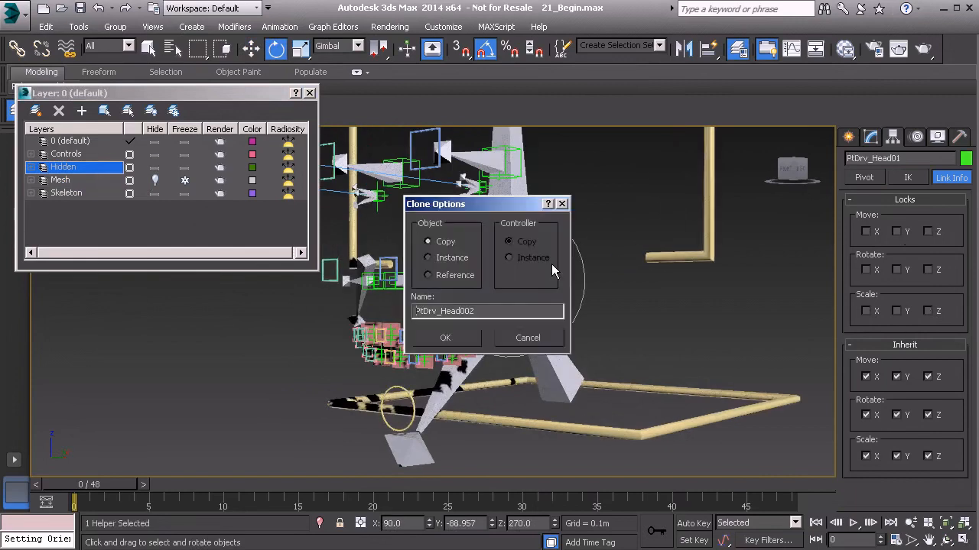
drag(441, 311, 507, 315)
text(Jaw01)
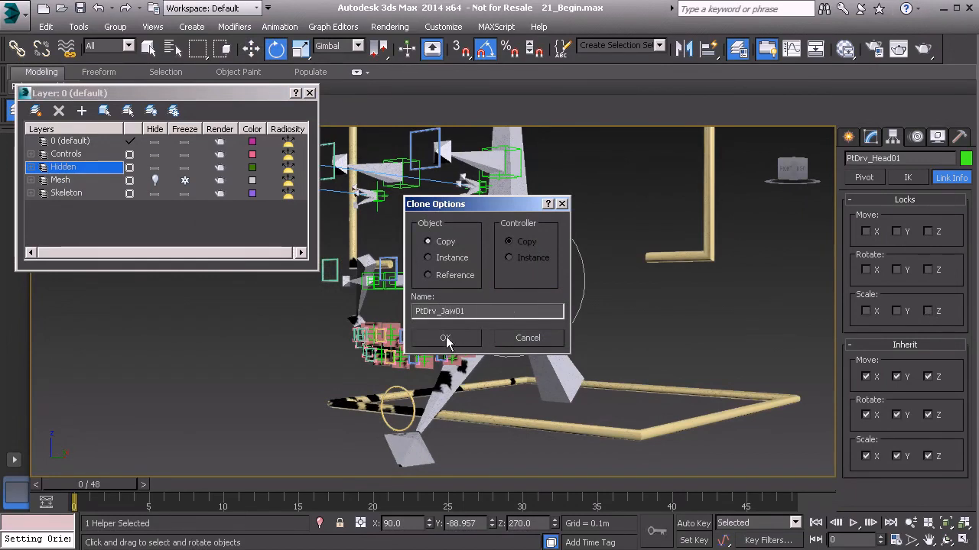
click(446, 337)
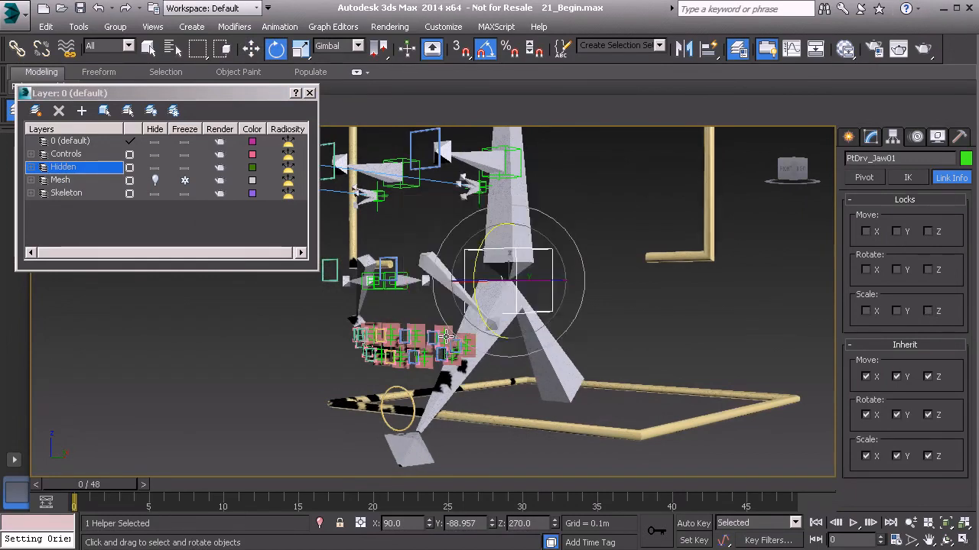
Align the PtDrv_Jaw01 helper to the Bn_Jaw01 bone in position and orientation on all axes, pivot point to pivot point
alt+middle_drag(567, 292, 548, 305)
key(alt+a)
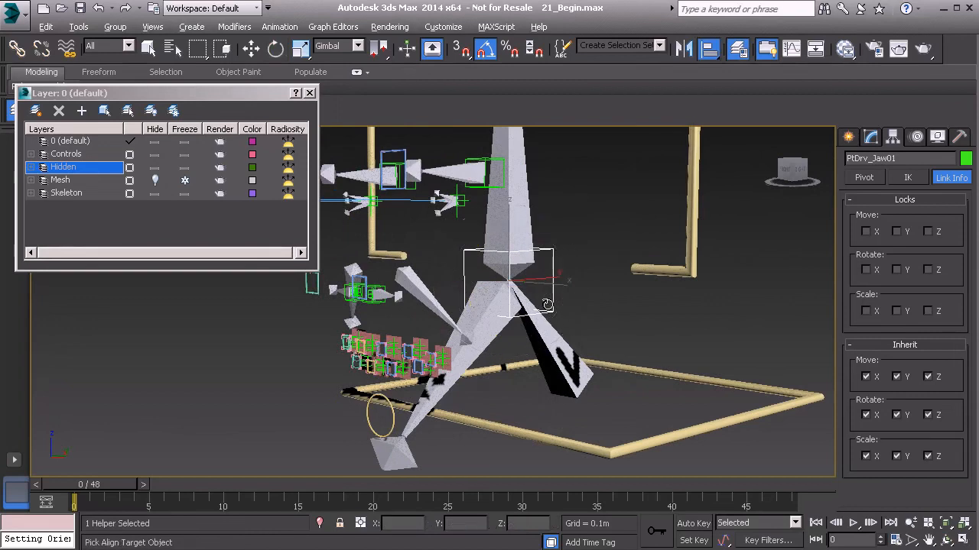
click(482, 302)
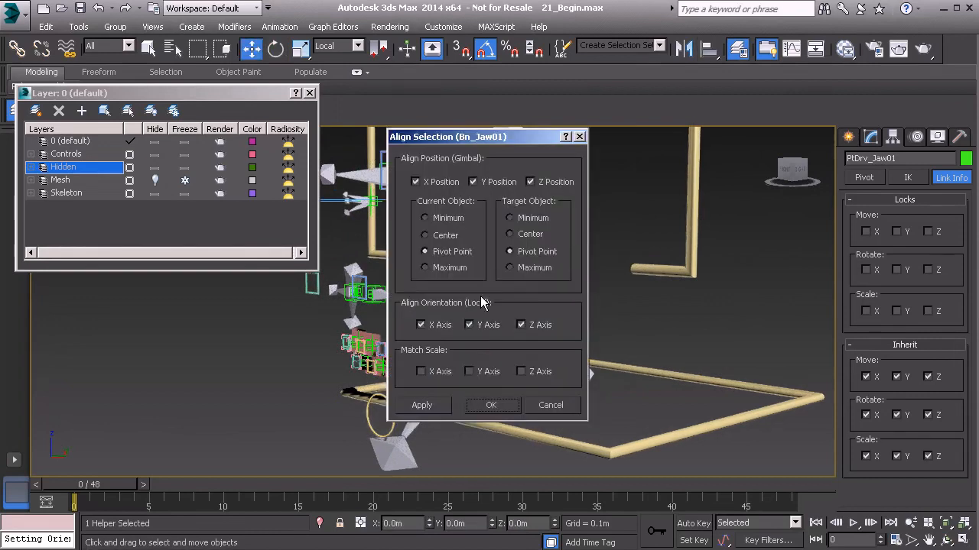
click(497, 405)
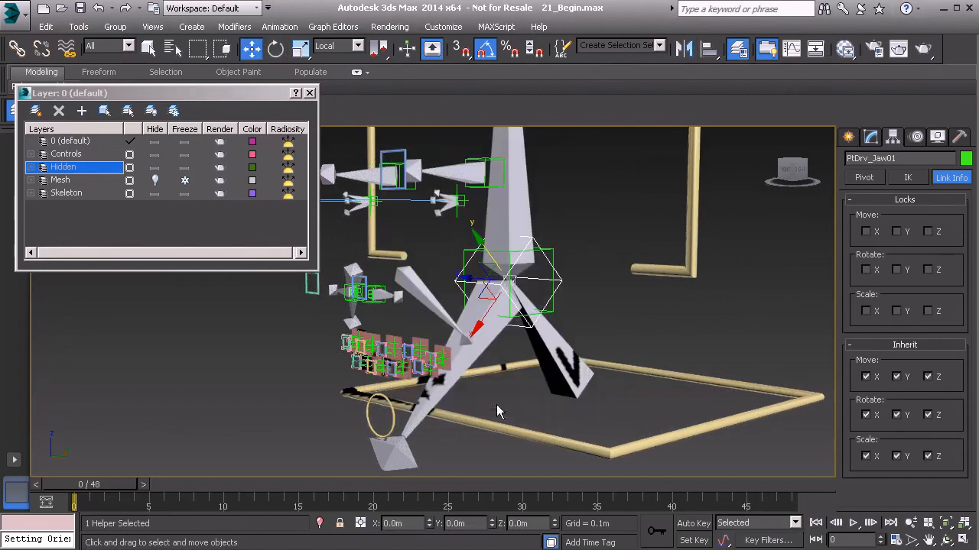
Reduce the PtDrv_Jaw01 helper's box size to 0.045 m and link it to the Anim_Jaw01 control as its parent
click(871, 138)
drag(937, 425, 934, 449)
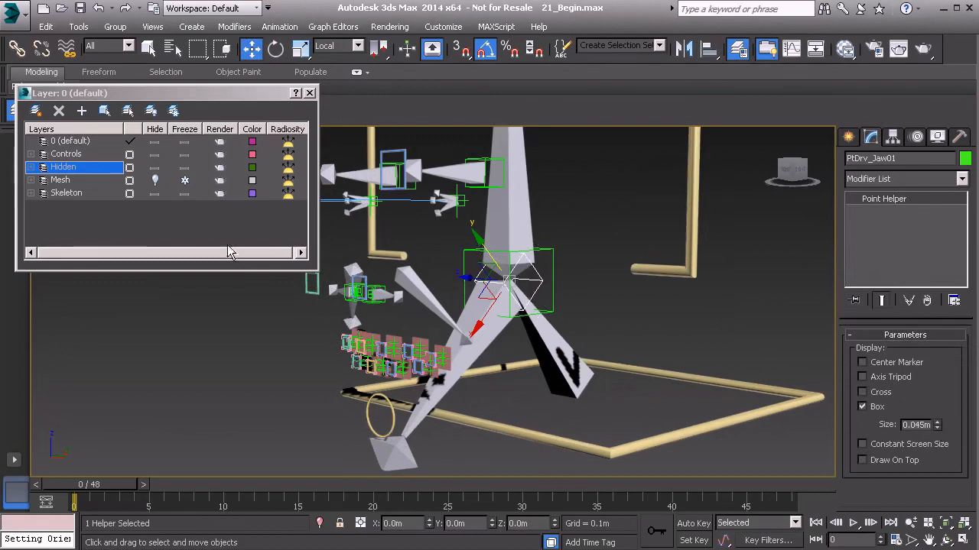
click(17, 48)
drag(538, 275, 380, 412)
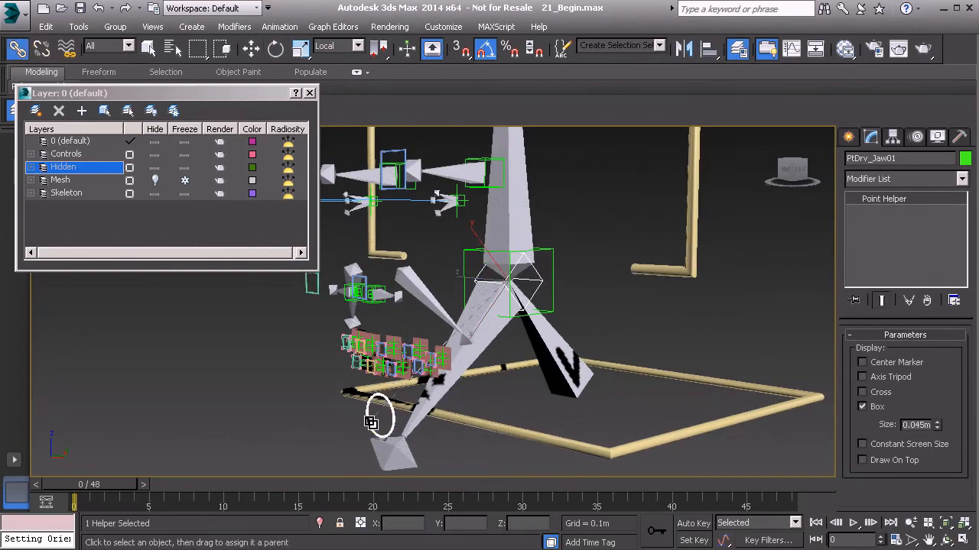
Apply an Orientation Constraint to the Bn_Jaw01 bone with the PtDrv_Jaw01 point helper as its target
click(505, 331)
right_click(594, 265)
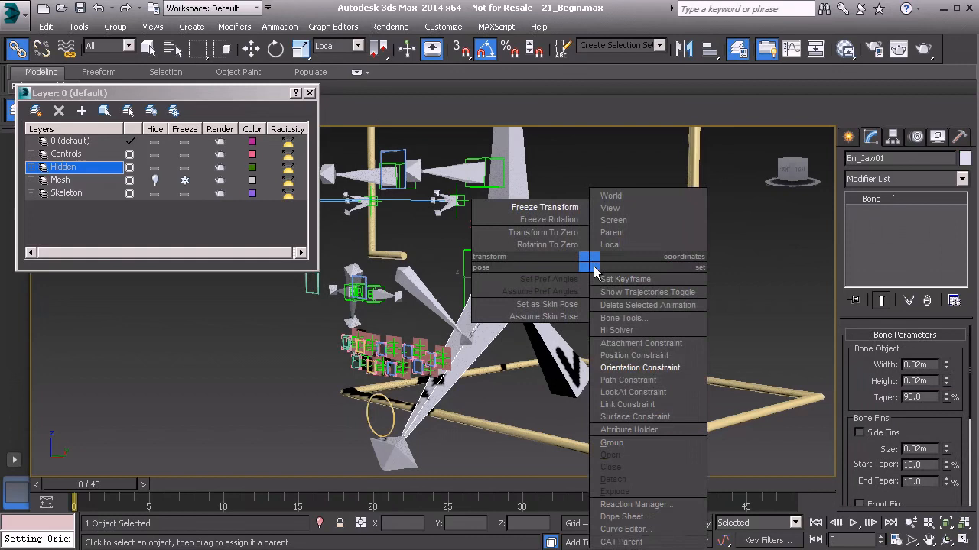
click(635, 368)
click(537, 277)
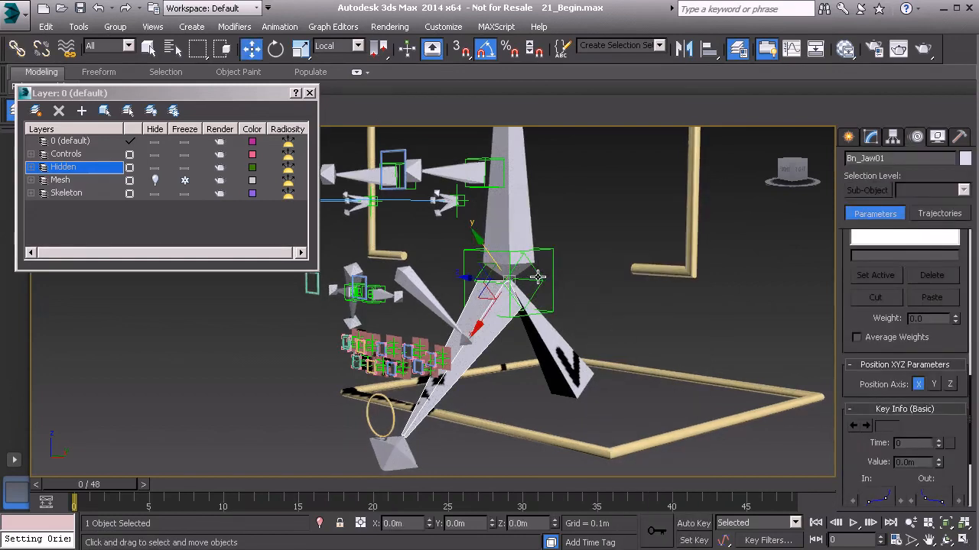
Test-rotate the Anim_Jaw01 control to check that the jaw bone follows it
click(368, 419)
alt+middle_drag(367, 419, 395, 398)
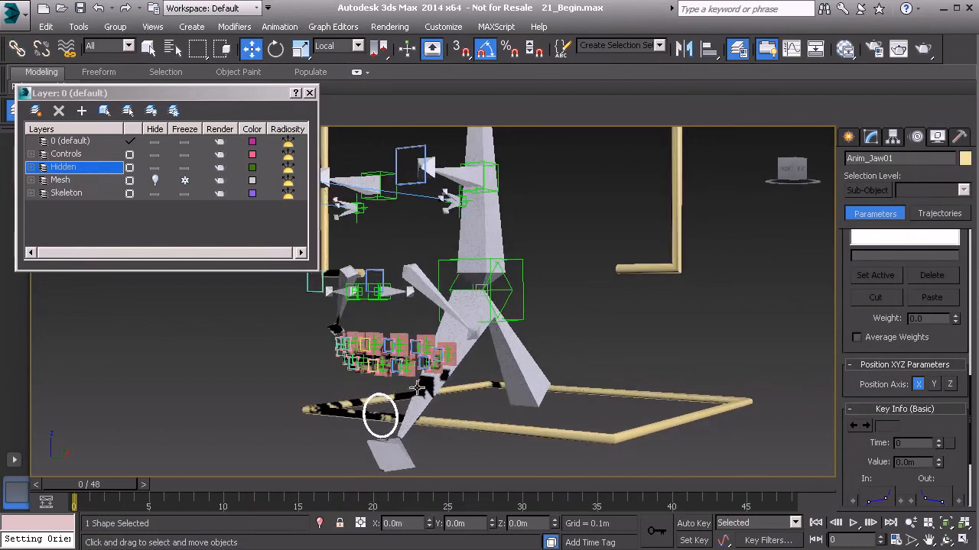
key(e)
drag(461, 317, 461, 333)
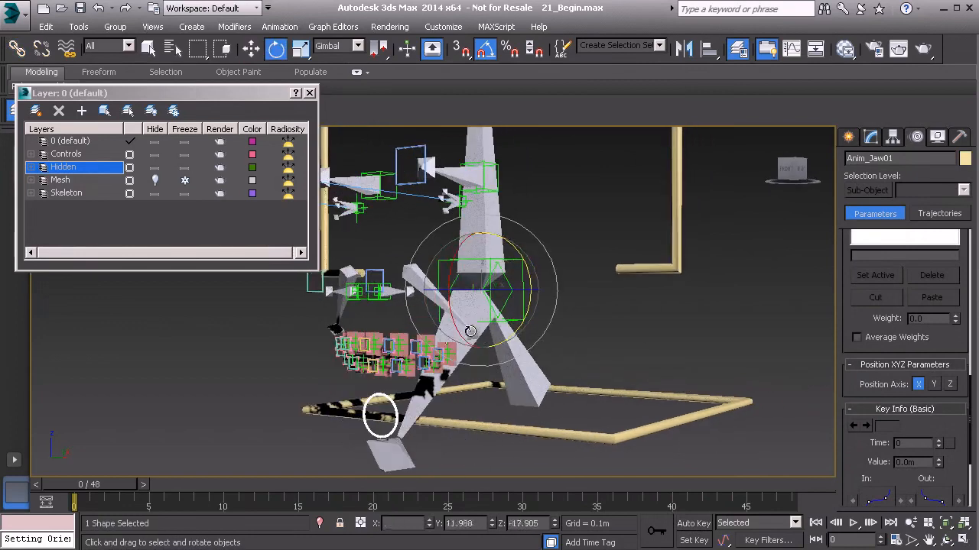
Unhide the Mesh layer, test-rotate Anim_Jaw01 to check the jaw deformation on the face, and undo the rotation
click(154, 180)
alt+middle_drag(461, 266, 482, 307)
drag(412, 314, 413, 331)
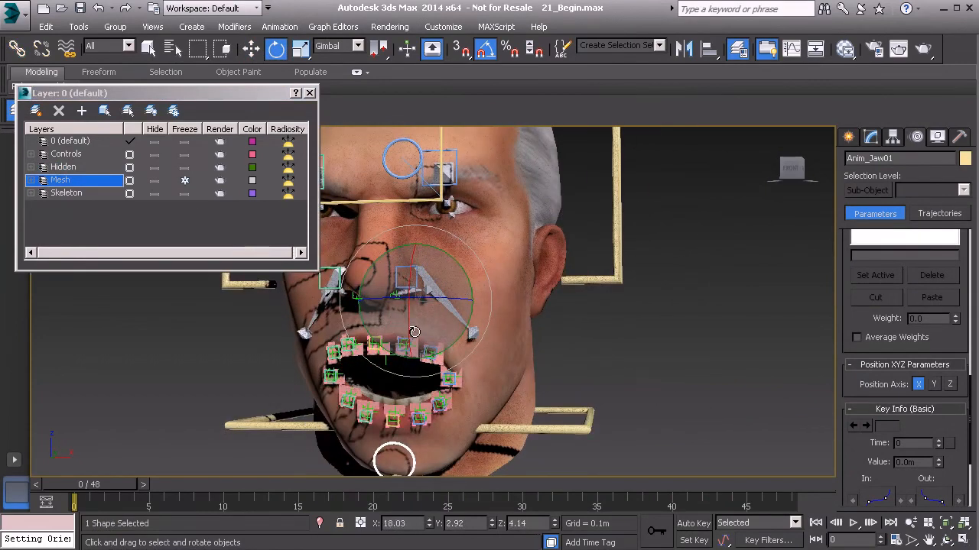
key(ctrl+z)
alt+middle_drag(476, 367, 245, 387)
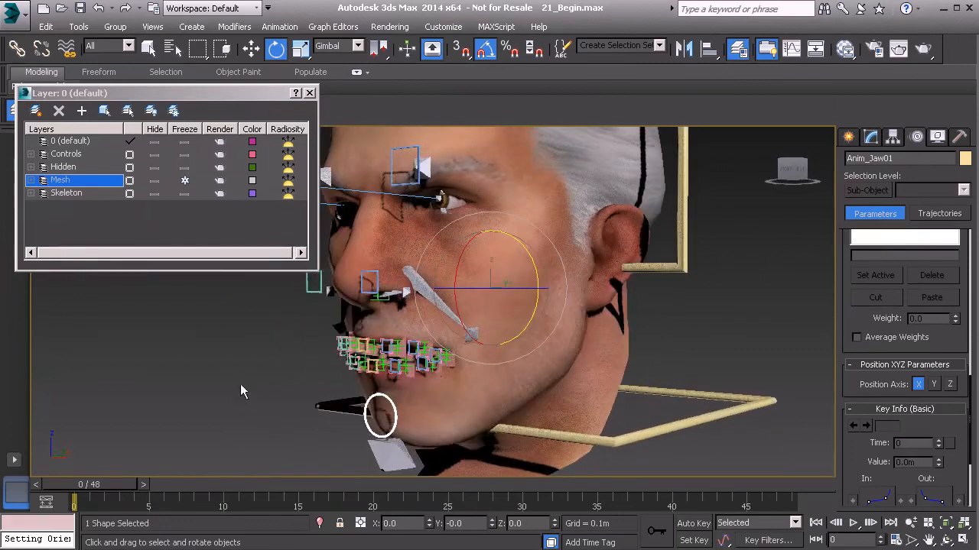
right_click(262, 345)
click(229, 318)
alt+middle_drag(420, 386, 491, 352)
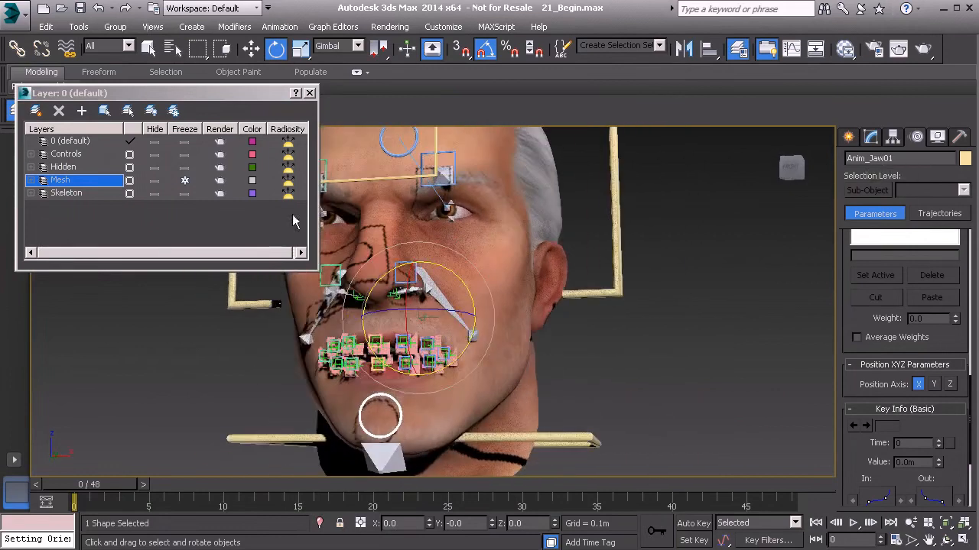
click(154, 154)
click(154, 156)
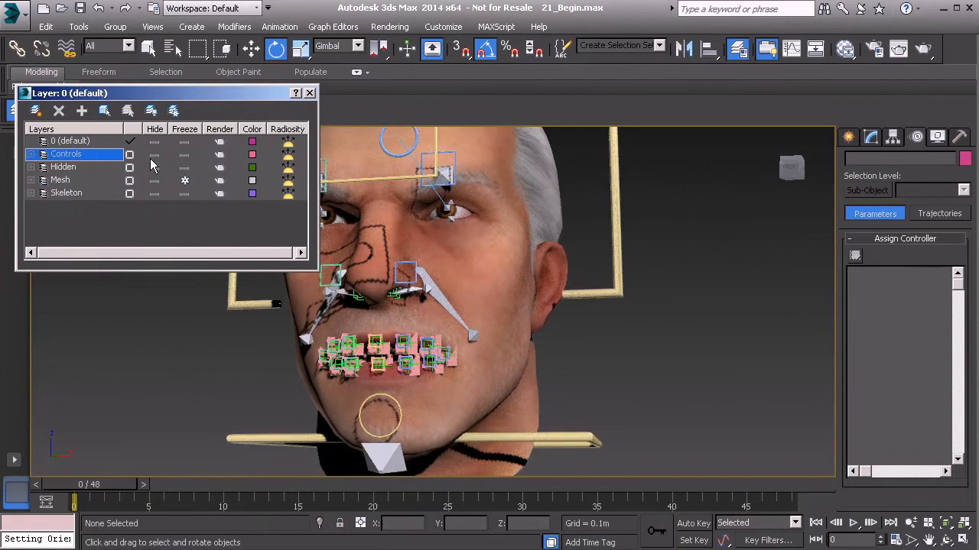
Hide the Hidden layer so the driver helpers and driver geometry no longer cover the face
middle_drag(444, 398, 405, 375)
alt+middle_drag(405, 375, 436, 387)
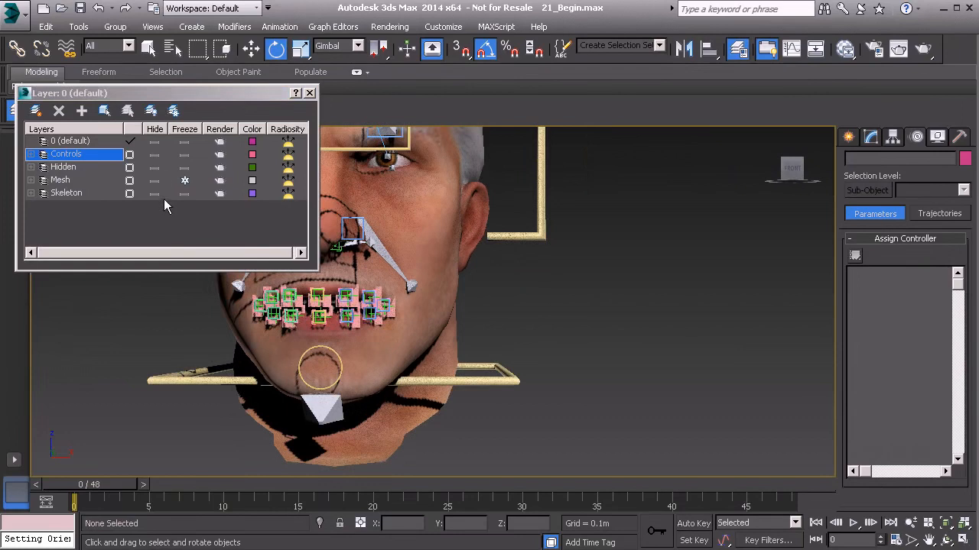
click(155, 166)
middle_drag(436, 344, 599, 399)
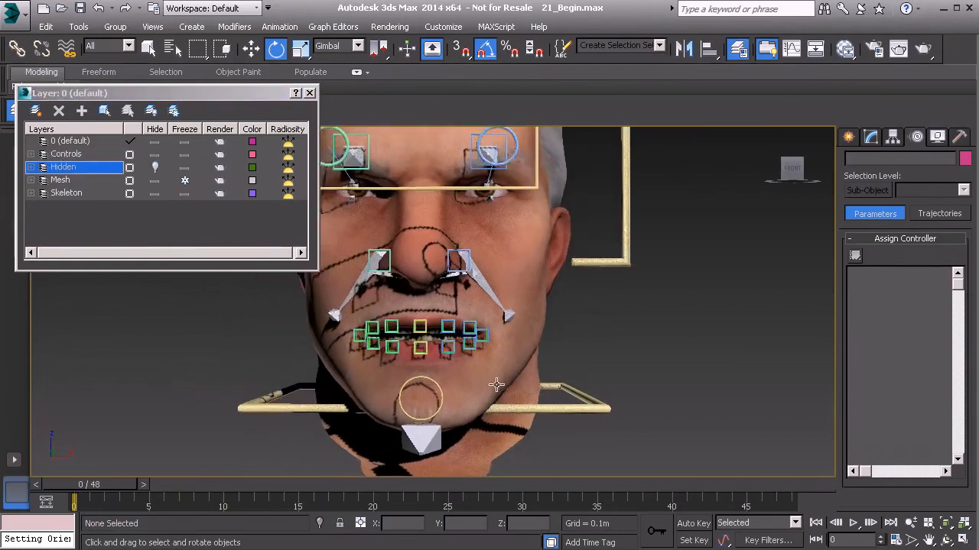
Test-move the Anim_L_LipCorner01 control up and outward by about 0.008 m in Z and 0.002 m in X, and undo the move
scroll(503, 383, up, 3)
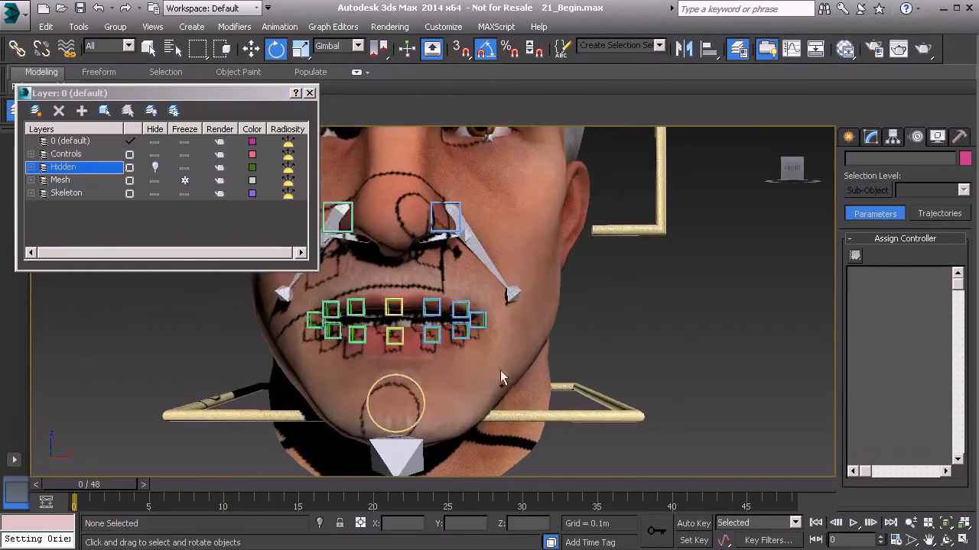
click(479, 319)
scroll(510, 313, up, 4)
key(w)
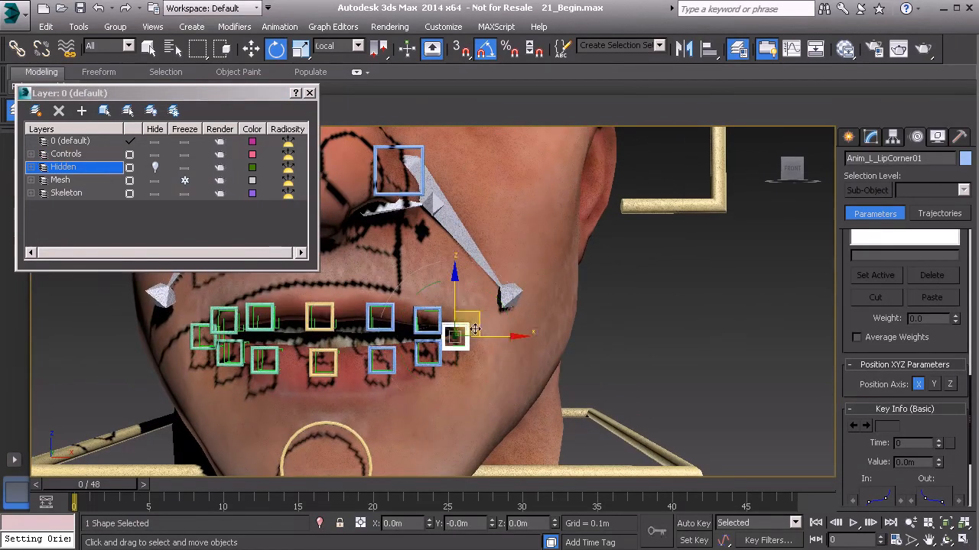
drag(480, 315, 488, 284)
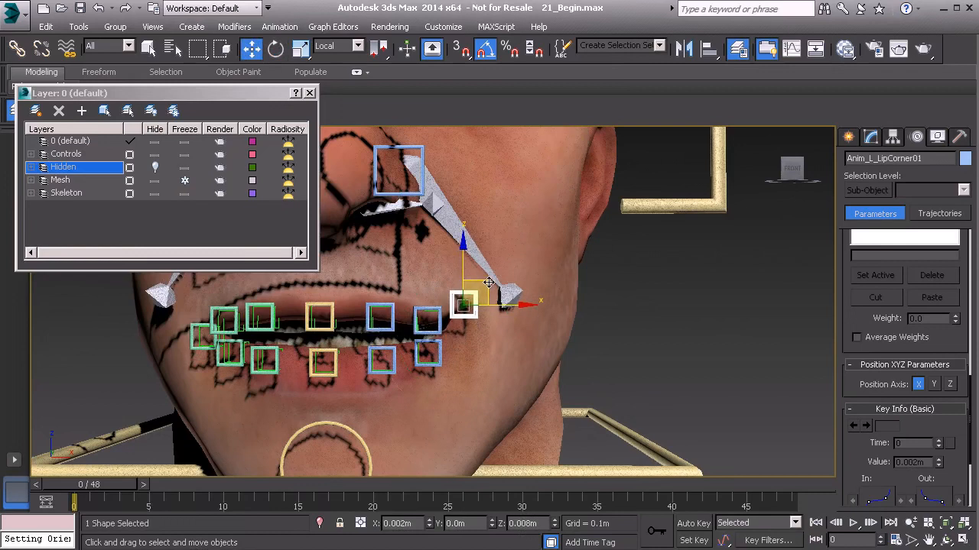
key(ctrl+z)
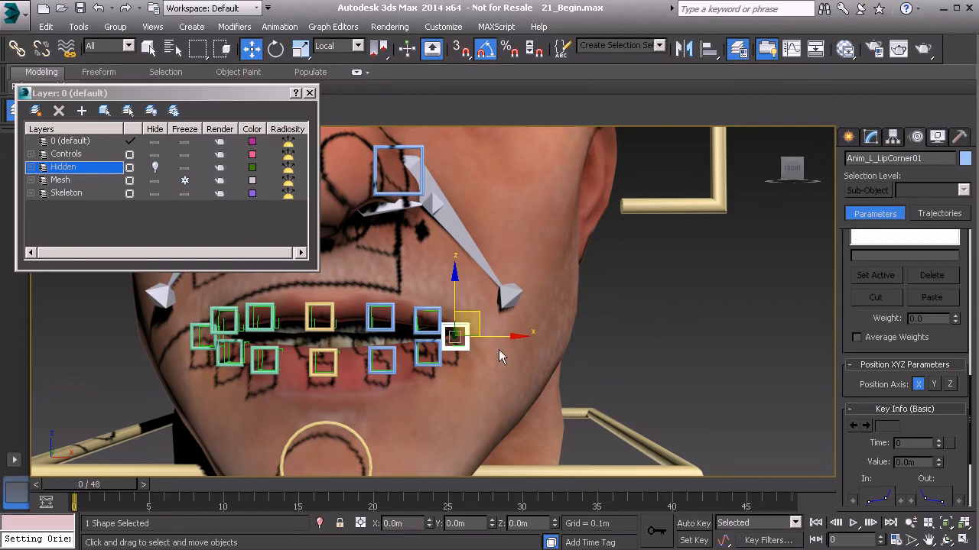
Add an Attribute Holder modifier to the Anim_Jaw01 chin control
scroll(489, 277, down, 5)
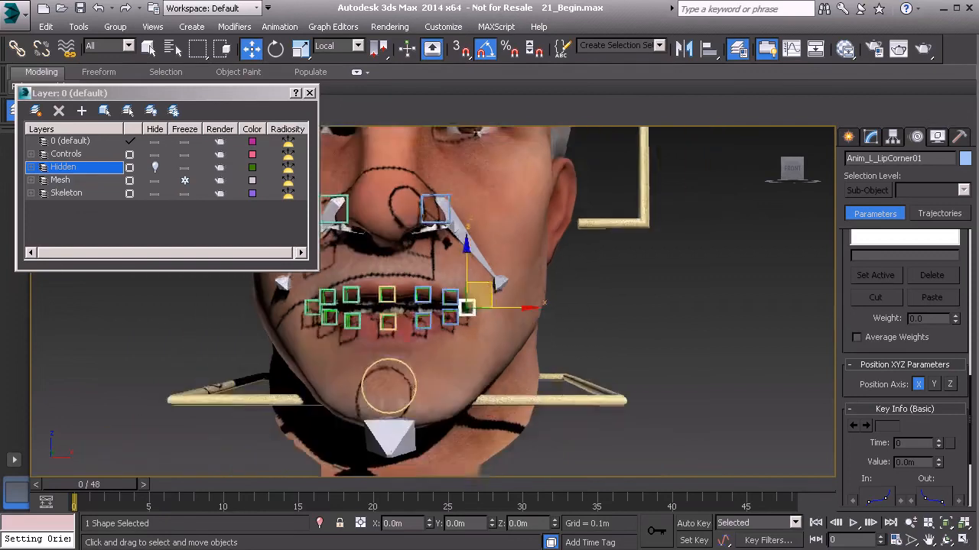
middle_drag(486, 278, 513, 320)
scroll(489, 270, down, 3)
scroll(480, 383, up, 5)
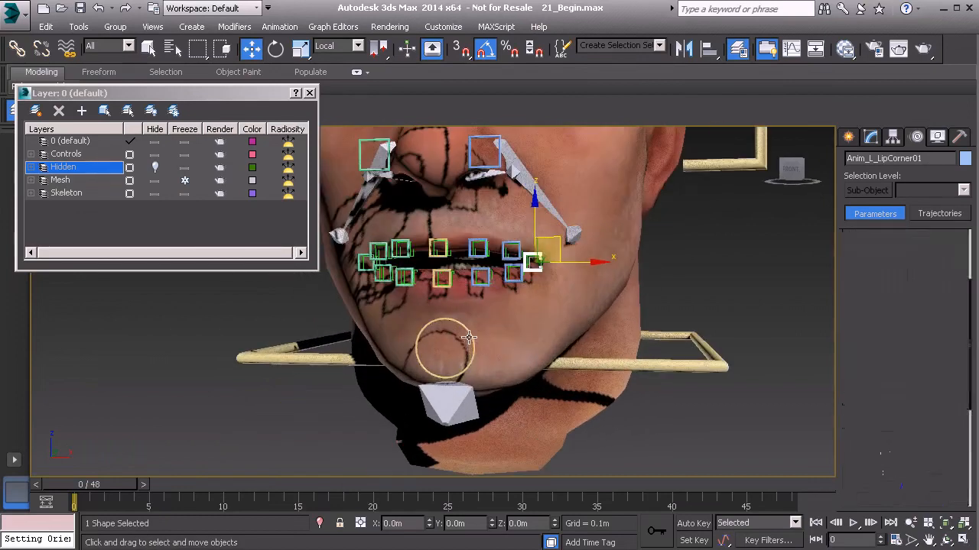
click(468, 346)
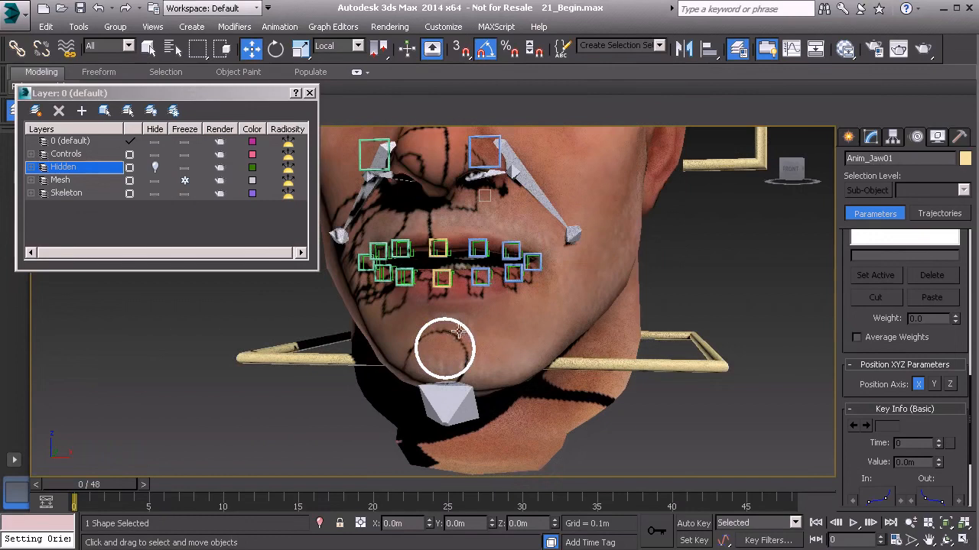
click(873, 137)
alt+middle_drag(558, 309, 571, 302)
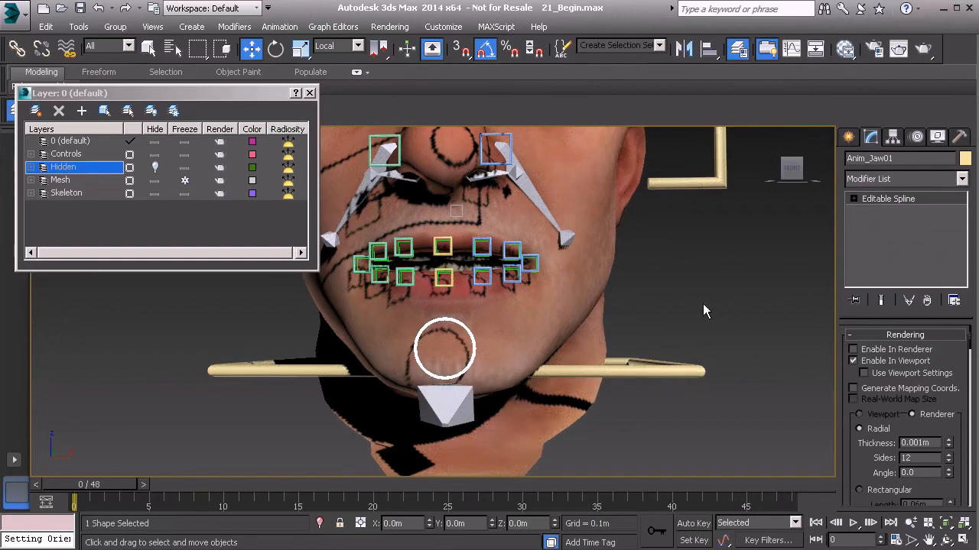
right_click(655, 270)
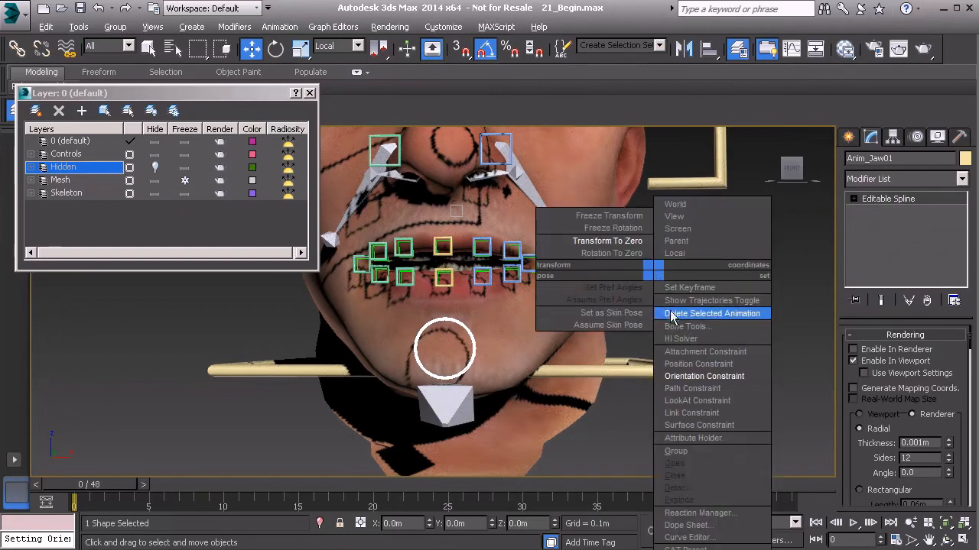
click(727, 442)
Rename the Attribute Holder modifier on Anim_Jaw01 as ExtraControls
right_click(905, 200)
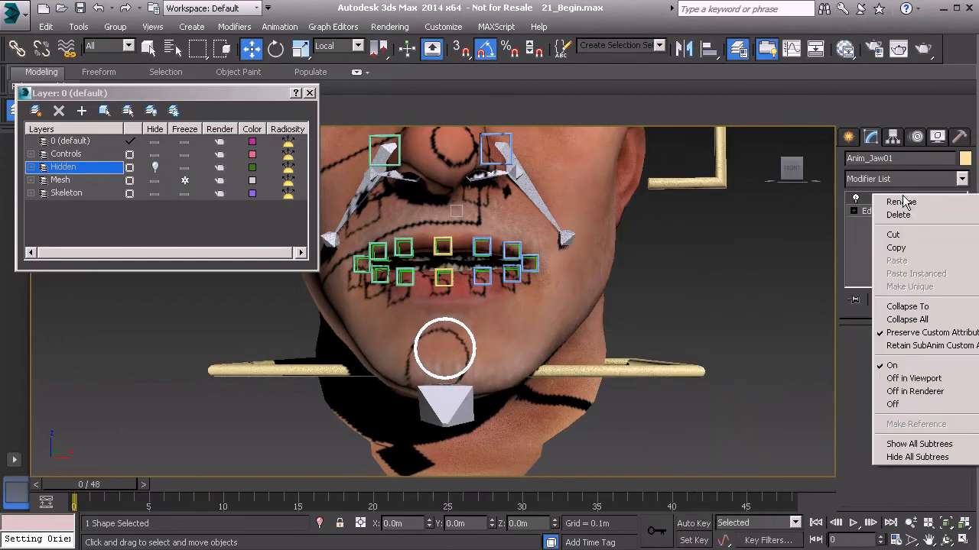
click(902, 201)
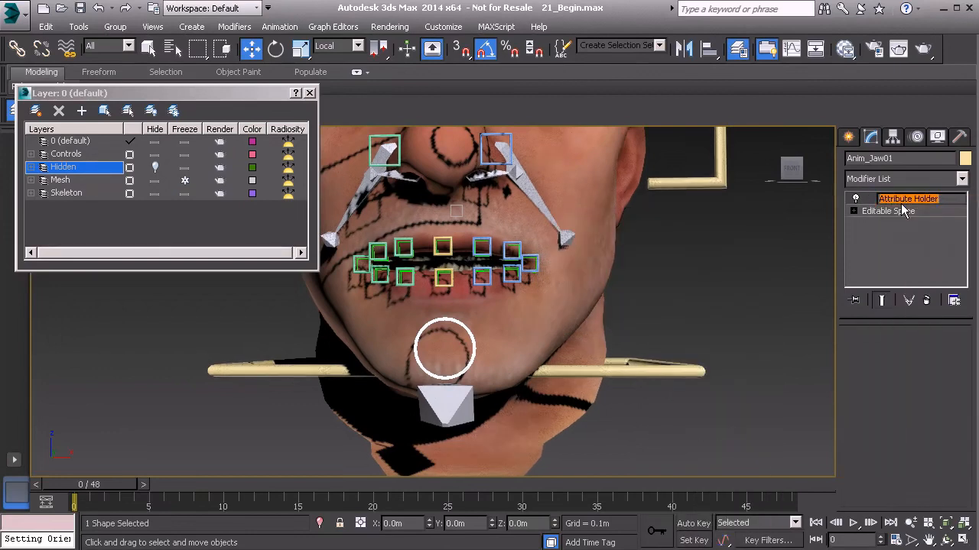
text(ExtraControls)
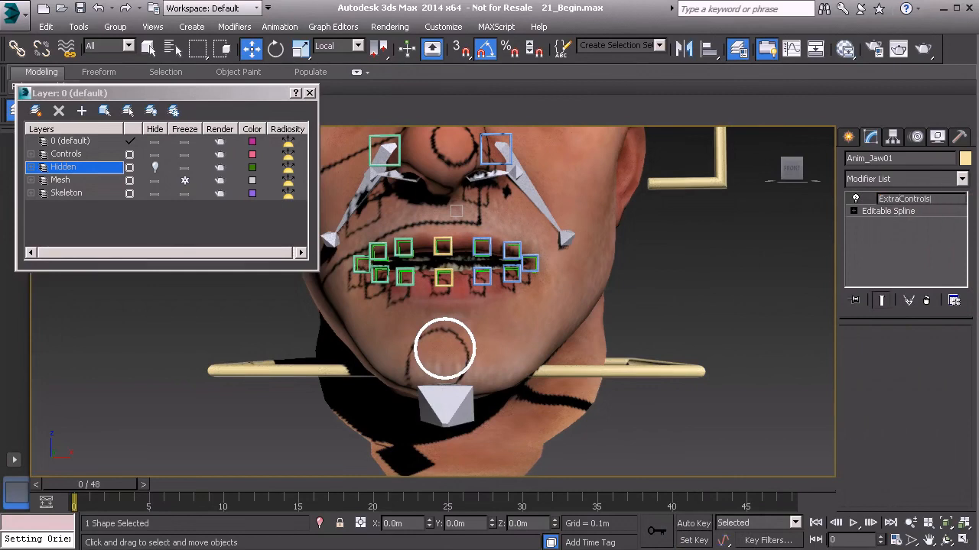
key(Return)
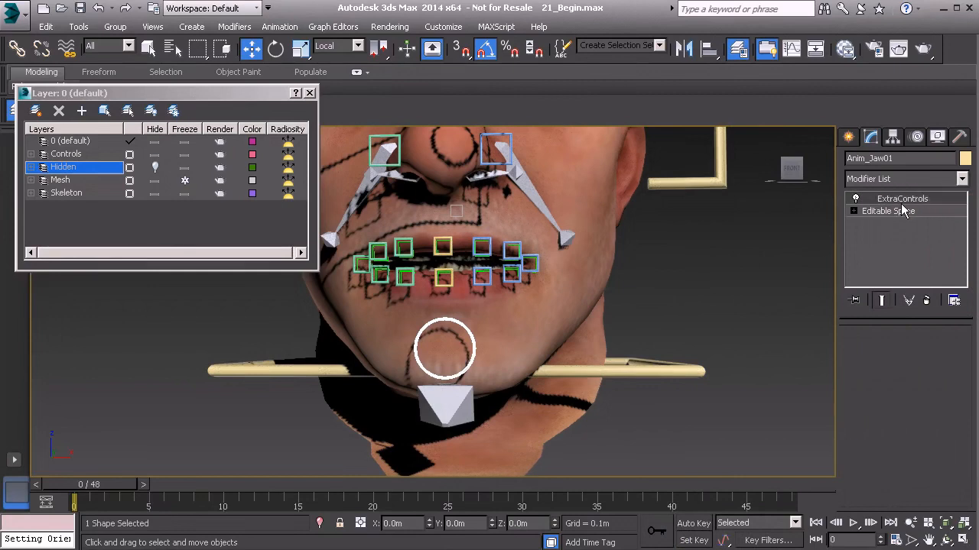
Add a Float spinner parameter named Smile to the ExtraControls modifier and close the Parameter Editor
middle_drag(576, 292, 581, 292)
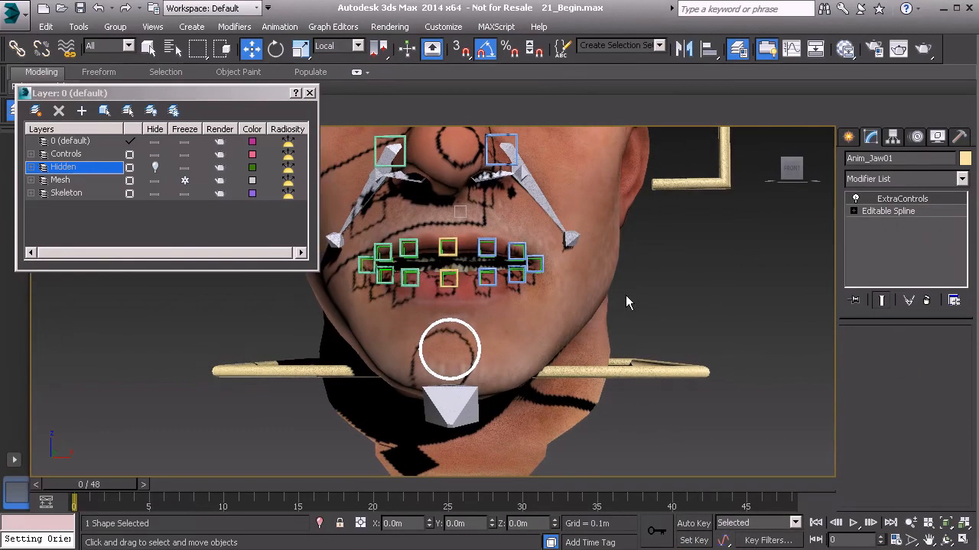
key(alt+1)
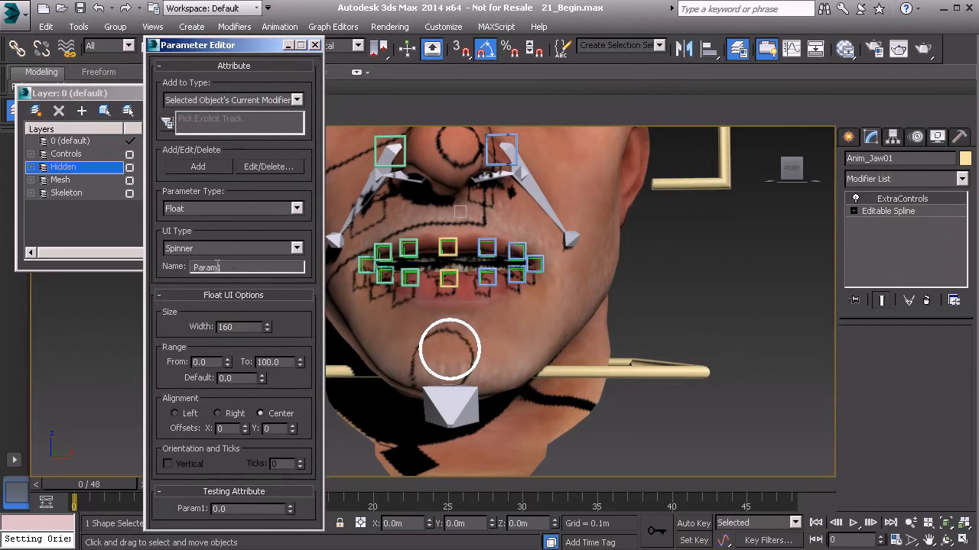
double_click(220, 267)
text(Smile)
click(197, 167)
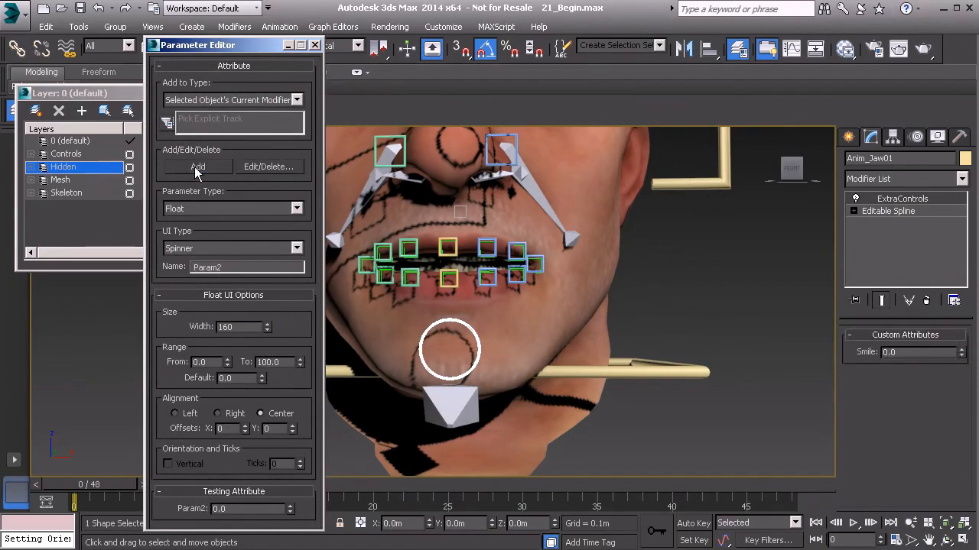
click(315, 45)
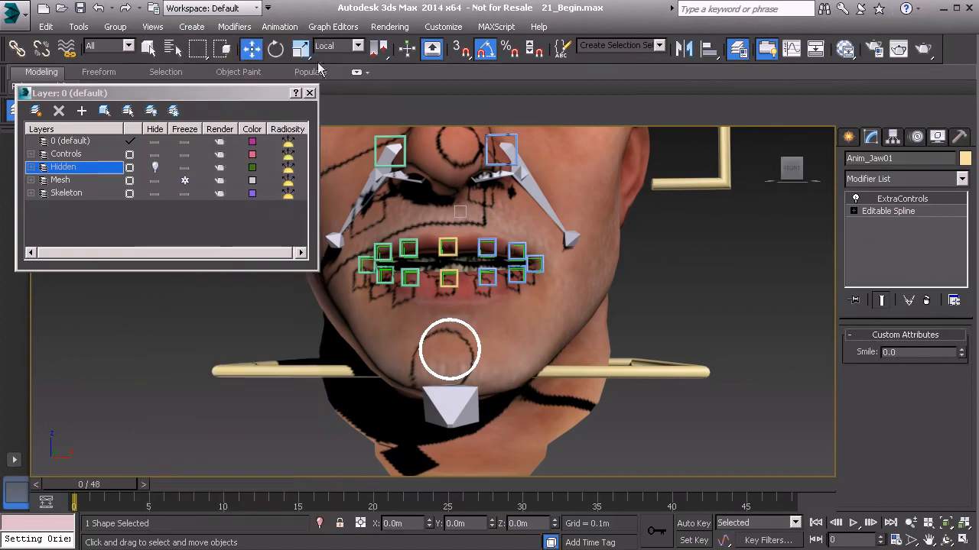
Unhide the Hidden layer and select the GeoDrv_L_LipCorner01 driver mesh at the character's left mouth corner
click(157, 166)
middle_drag(518, 302, 490, 409)
scroll(493, 382, up, 3)
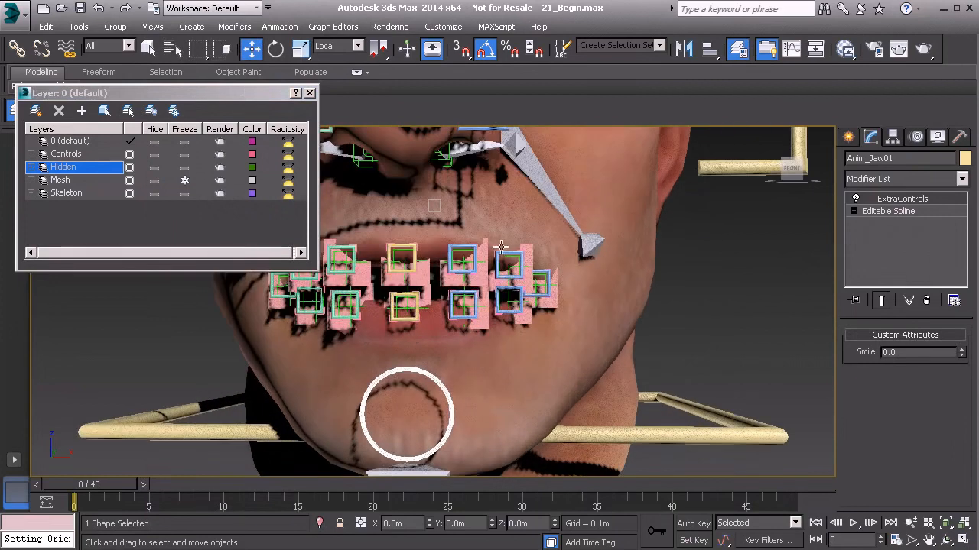
middle_drag(531, 284, 487, 322)
scroll(490, 327, up, 2)
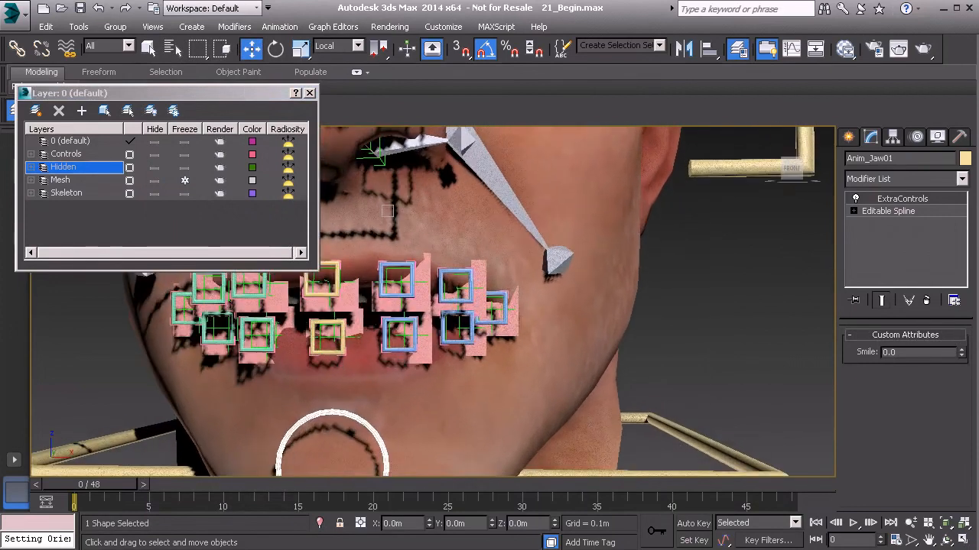
click(511, 292)
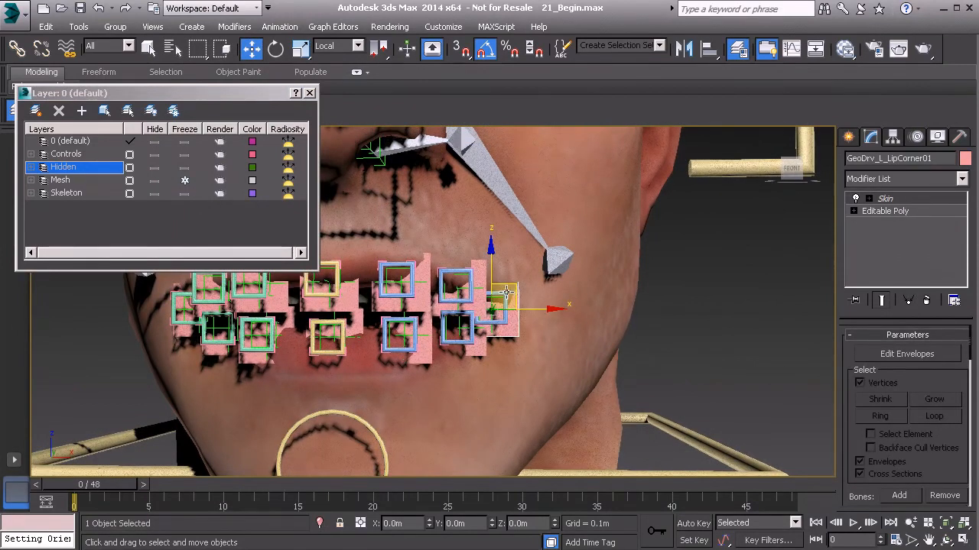
Select the GRP_Anim_L_LipCorner01 helper at the left mouth corner and set the move reference coordinate system to Parent
click(506, 292)
mouse_move(565, 303)
alt+middle_down()
mouse_move(576, 304)
mouse_move(509, 319)
mouse_move(552, 300)
alt+middle_up()
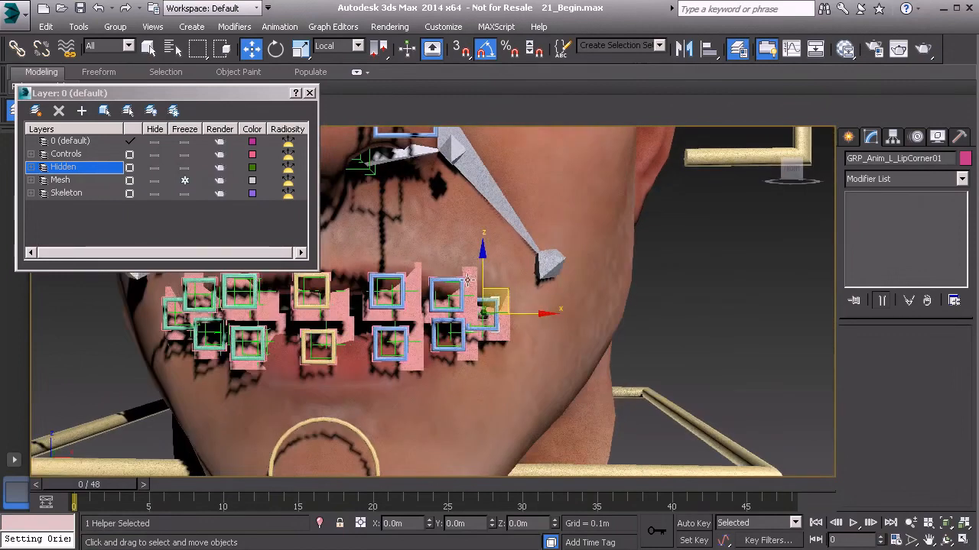
mouse_move(489, 304)
alt+middle_down()
mouse_move(549, 332)
mouse_move(500, 291)
alt+middle_up()
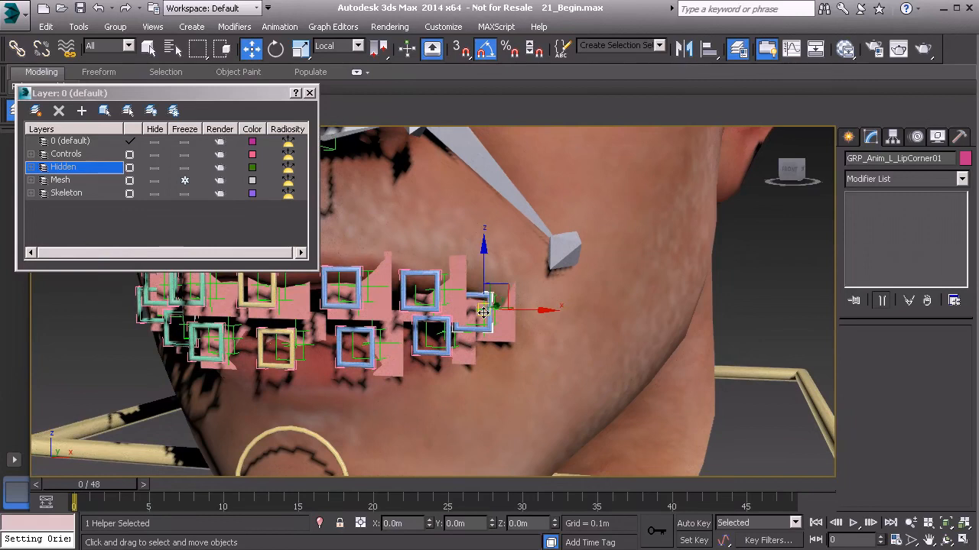
click(356, 45)
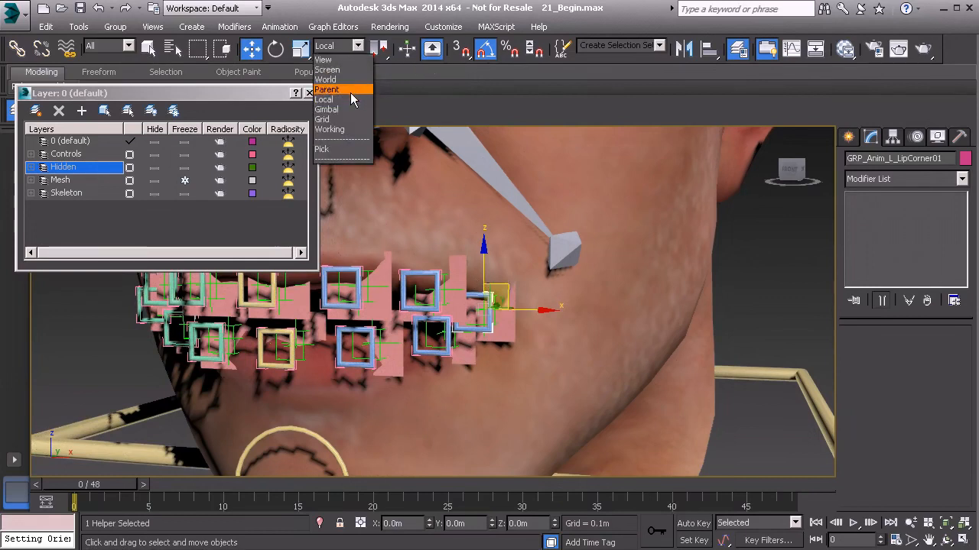
click(351, 90)
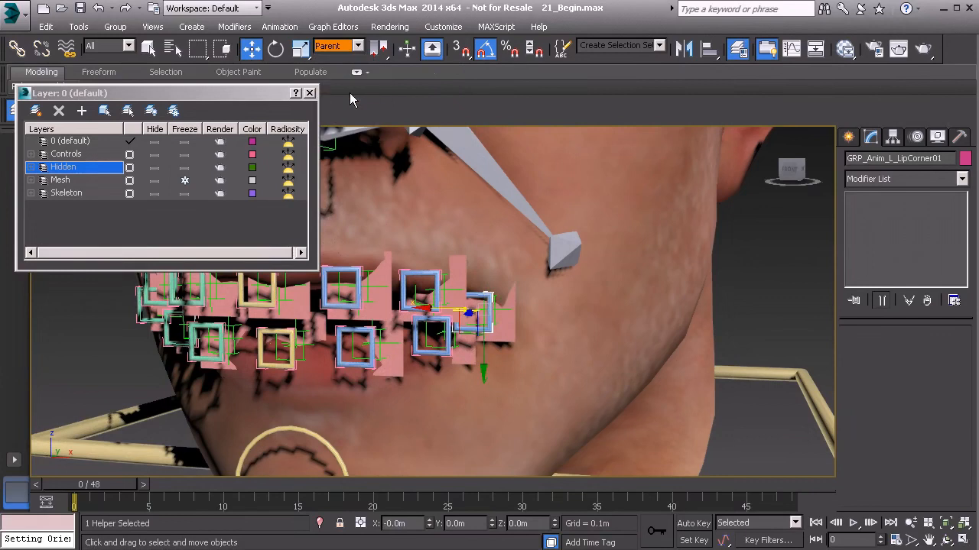
Try moving the left lip corner group along its parent Y and X axes, undoing each move
drag(482, 372, 481, 350)
key(ctrl+z)
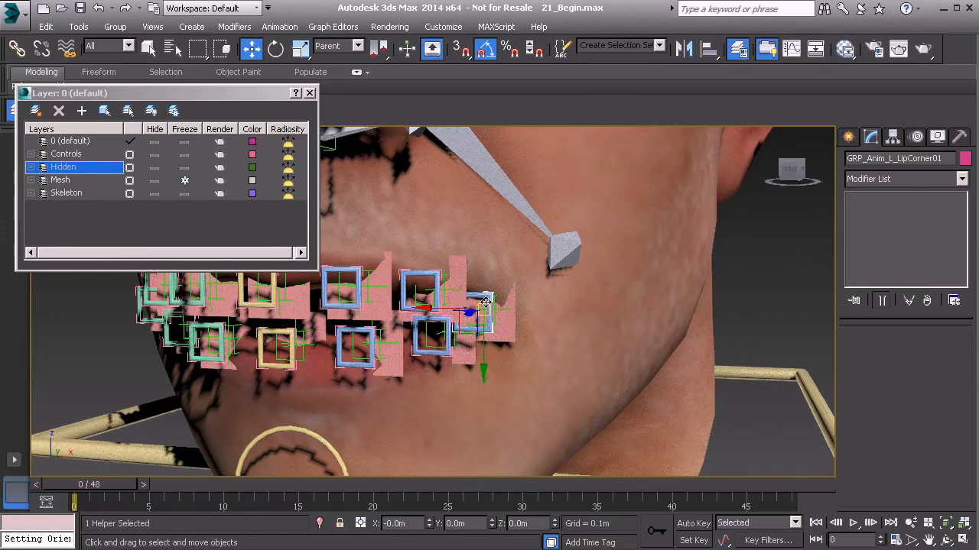
drag(485, 368, 489, 346)
key(ctrl+z)
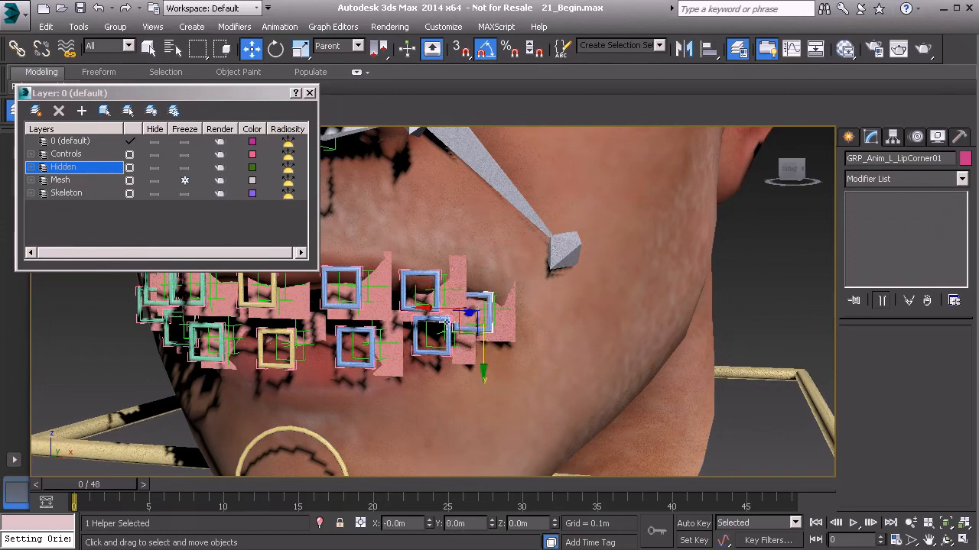
drag(425, 308, 459, 312)
key(ctrl+z)
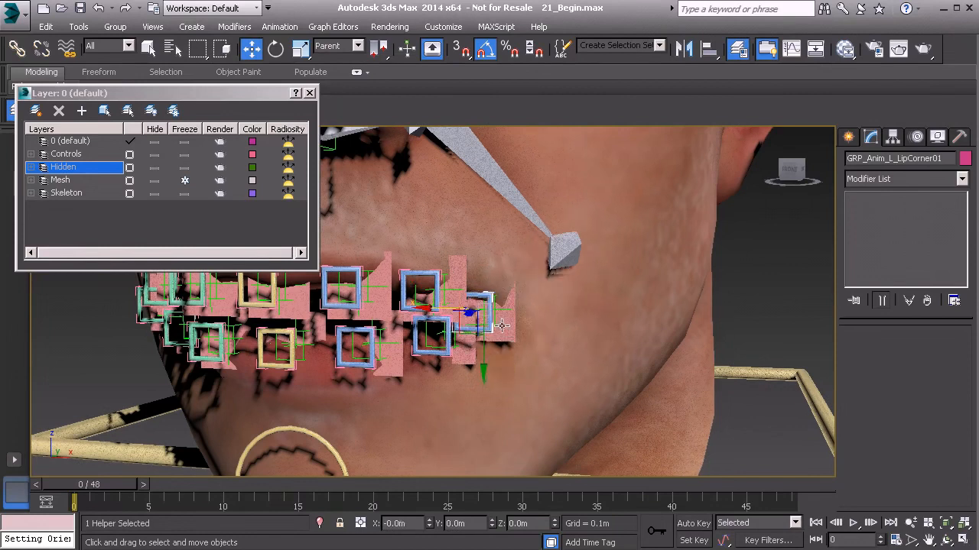
Try rotating the left lip corner group about its Gimbal Y axis and undo the rotation
key(e)
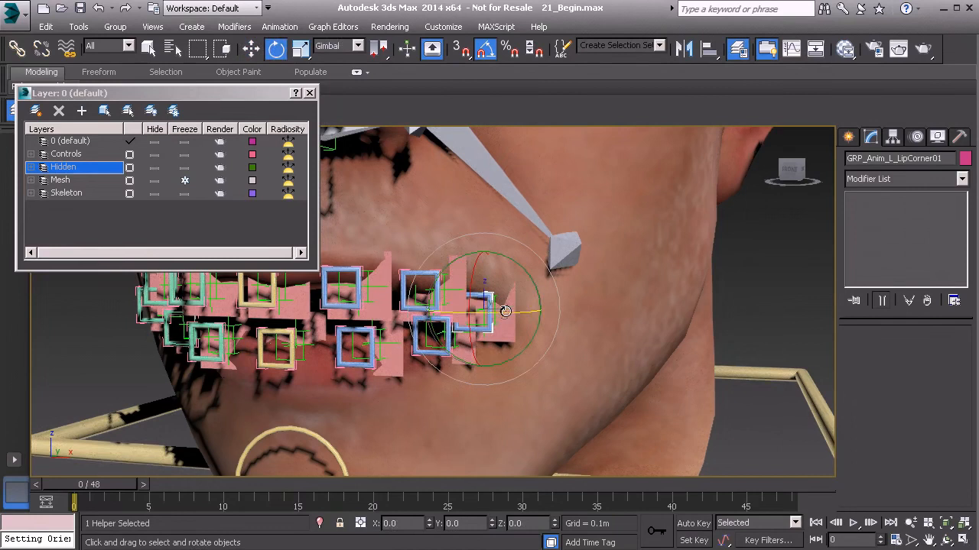
drag(523, 277, 521, 267)
key(ctrl+z)
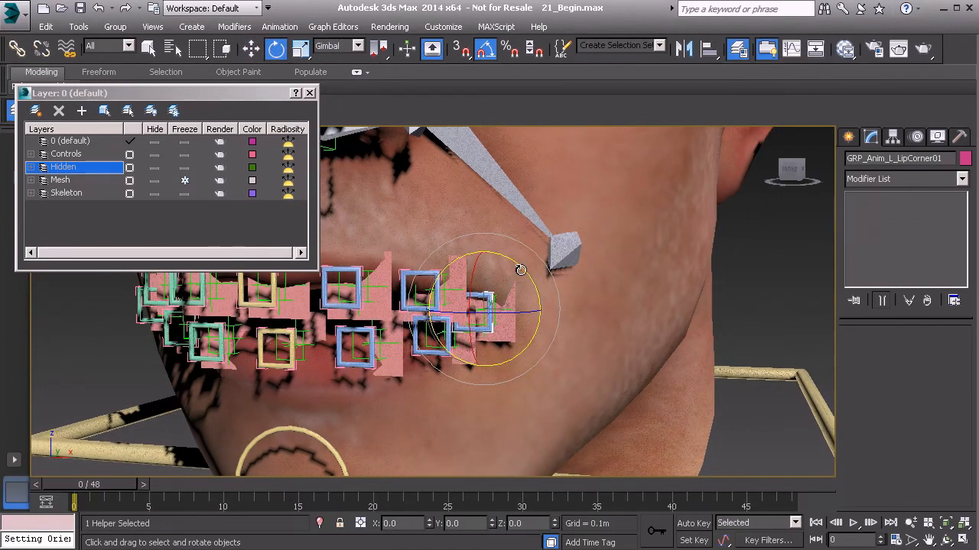
key(w)
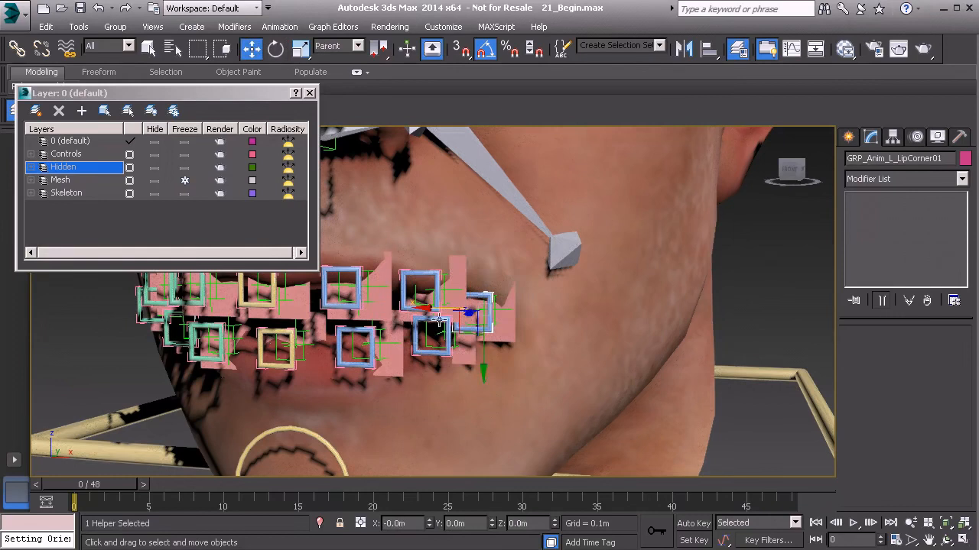
key(e)
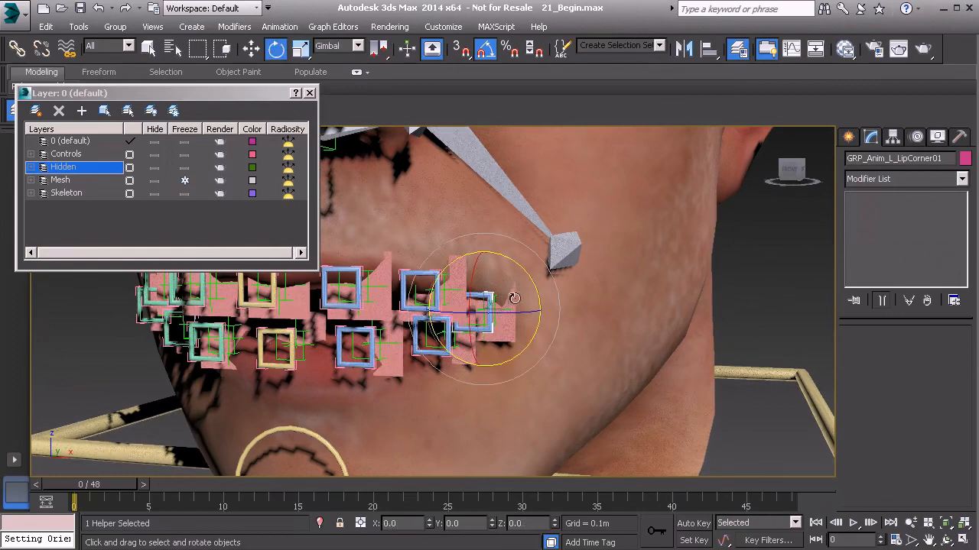
drag(532, 282, 525, 265)
alt+middle_drag(416, 398, 433, 357)
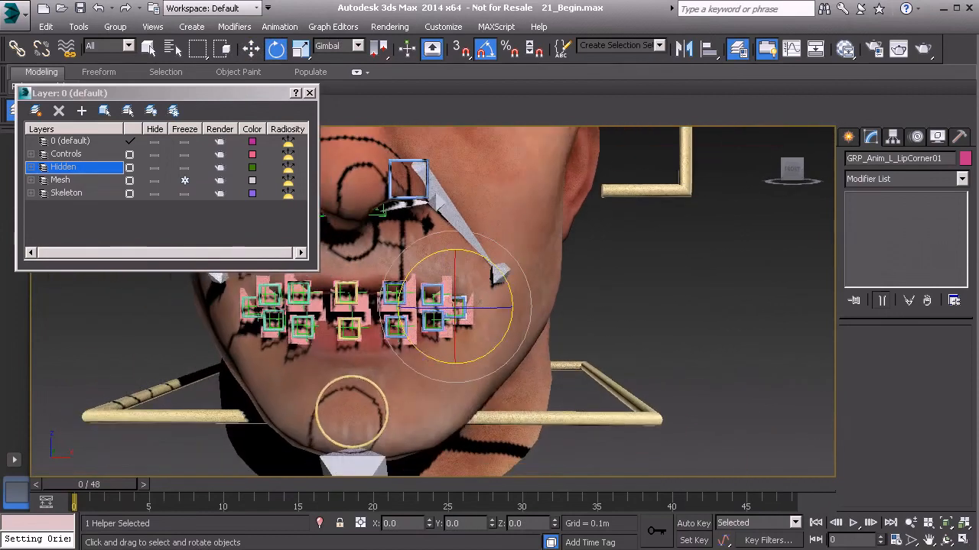
Open the Reaction Manager, place it clear of the chin, and select the Anim_Jaw01 control
click(280, 27)
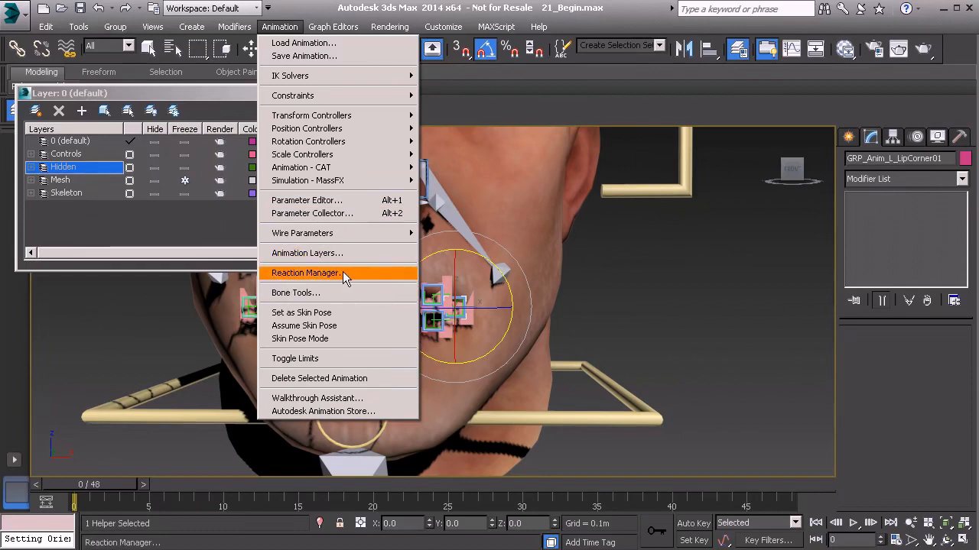
click(322, 273)
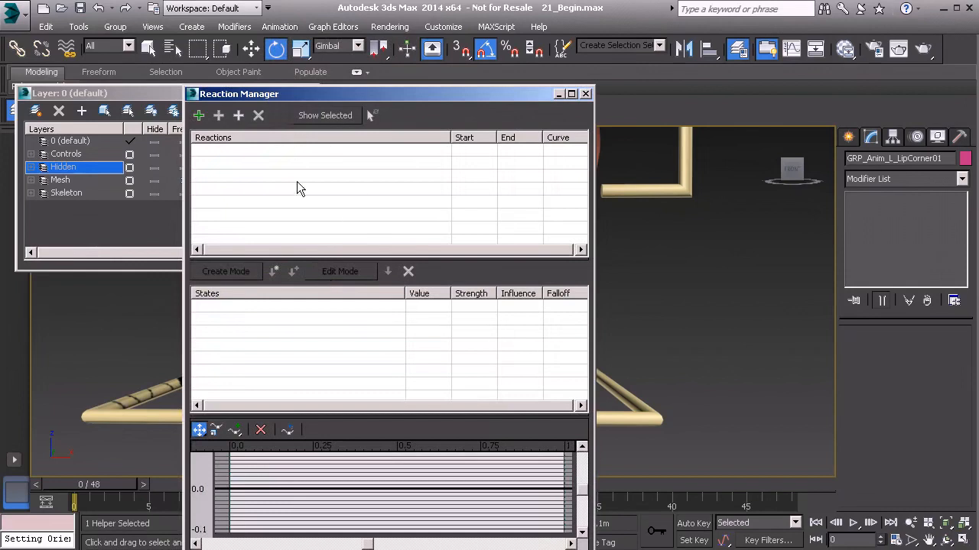
drag(419, 96, 645, 252)
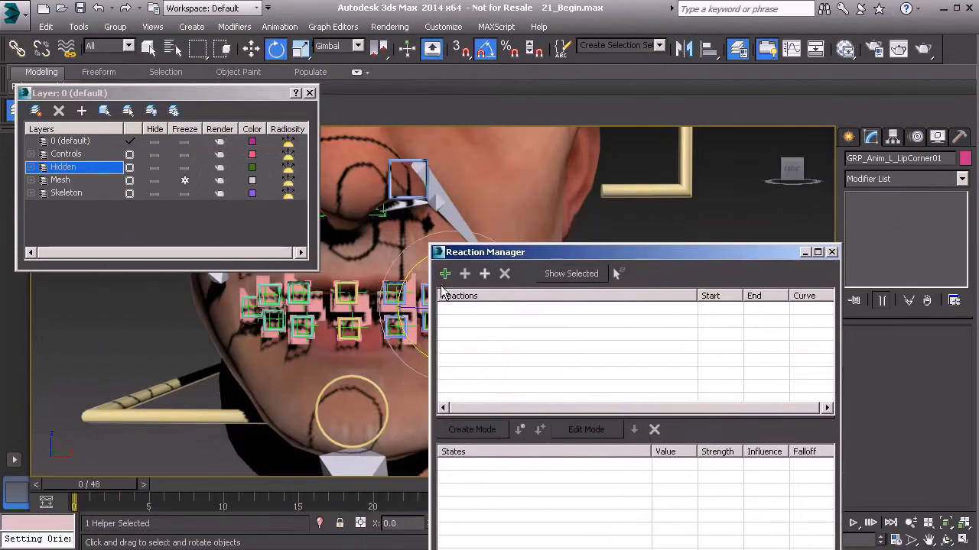
click(364, 378)
middle_drag(337, 337, 325, 335)
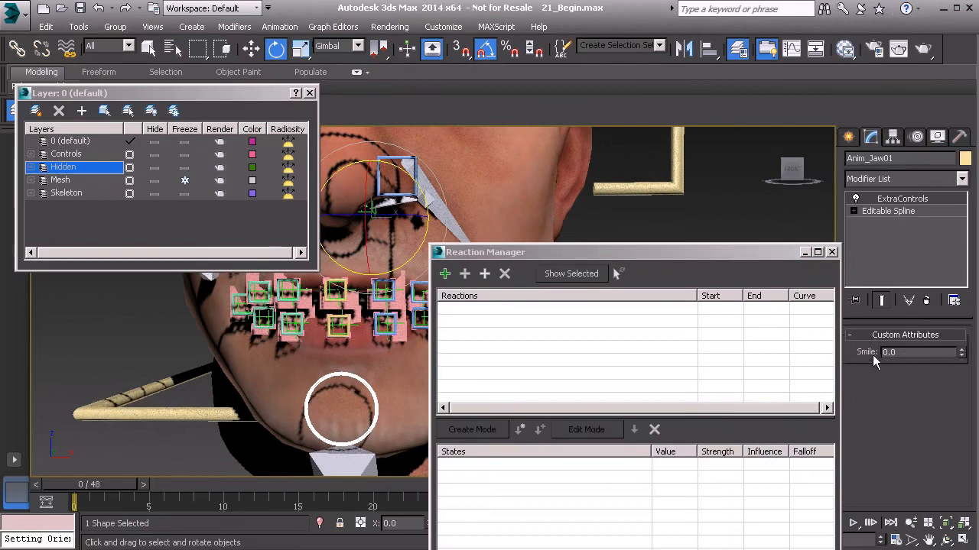
Add the Smile custom attribute from Anim_Jaw01's ExtraControls modifier as the reaction master
click(445, 274)
alt+middle_drag(329, 407, 295, 427)
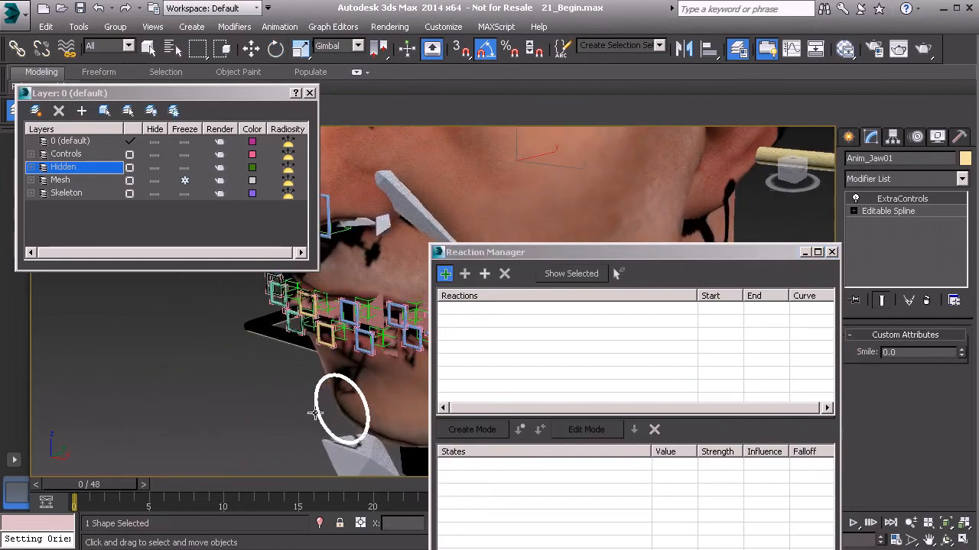
click(316, 414)
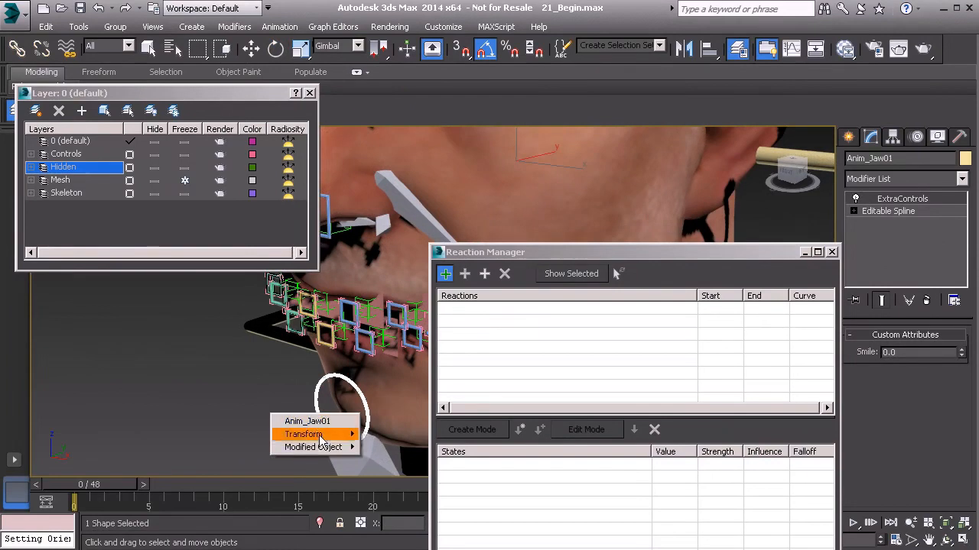
mouse_move(320, 447)
mouse_move(403, 448)
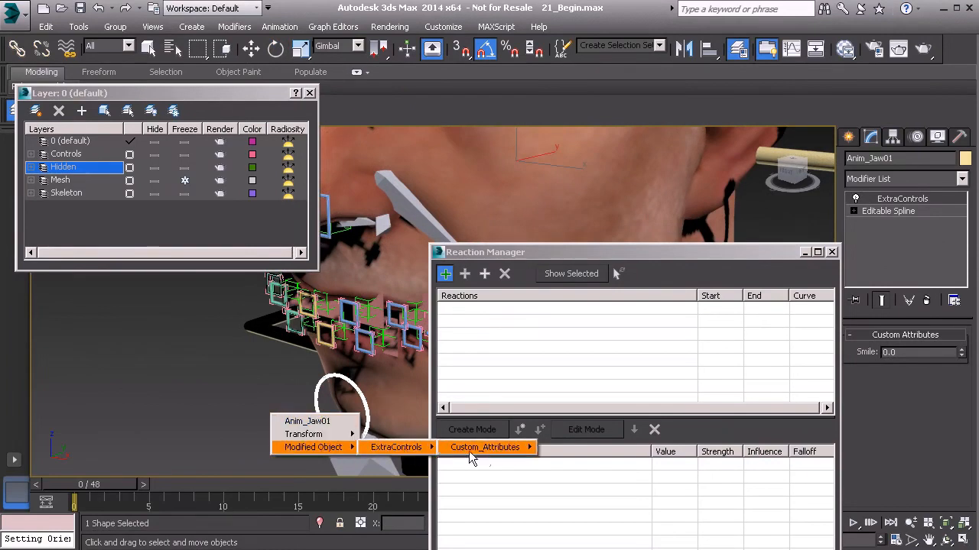
mouse_move(490, 449)
click(570, 449)
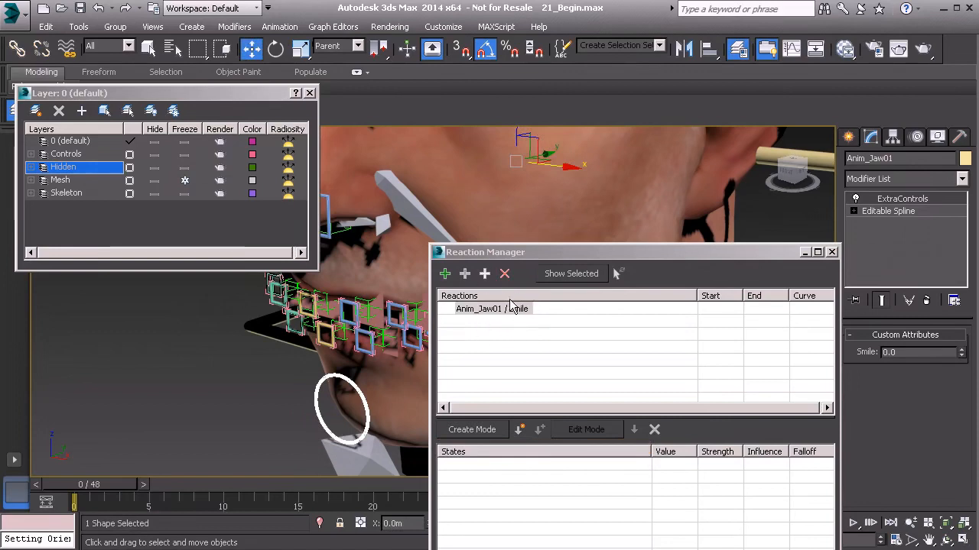
Select GRP_Anim_L_LipCorner01 and add its Zero Pos XYZ X Position as a slave of the Smile master
drag(562, 251, 259, 344)
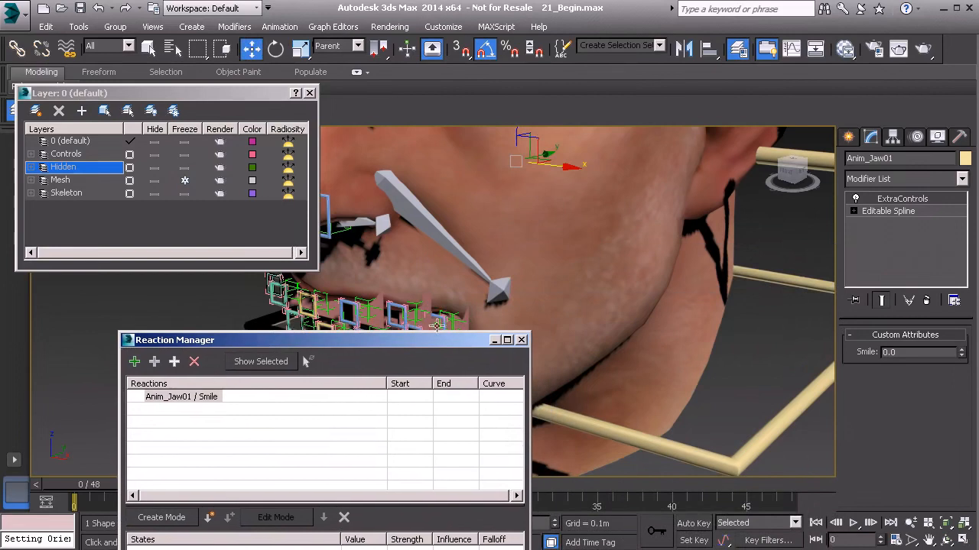
alt+middle_drag(481, 308, 449, 291)
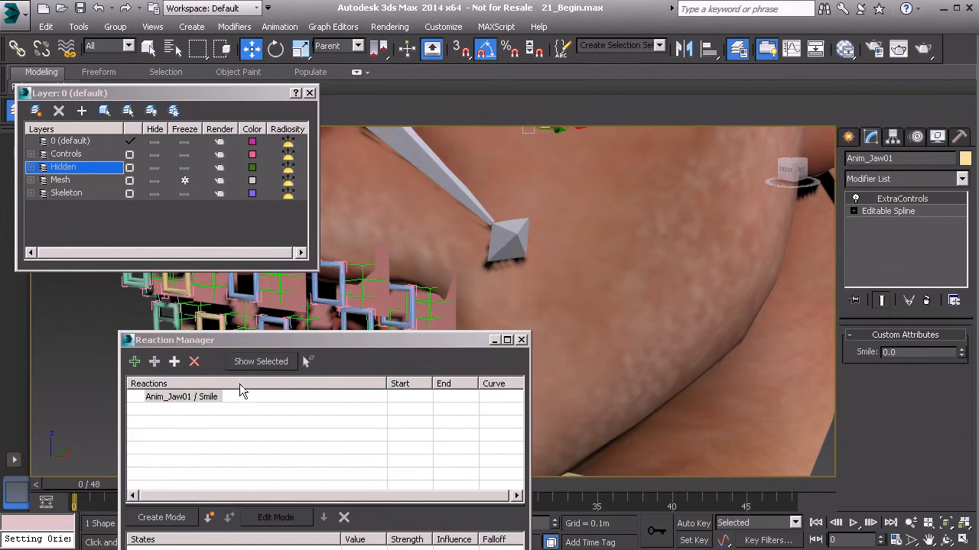
click(413, 286)
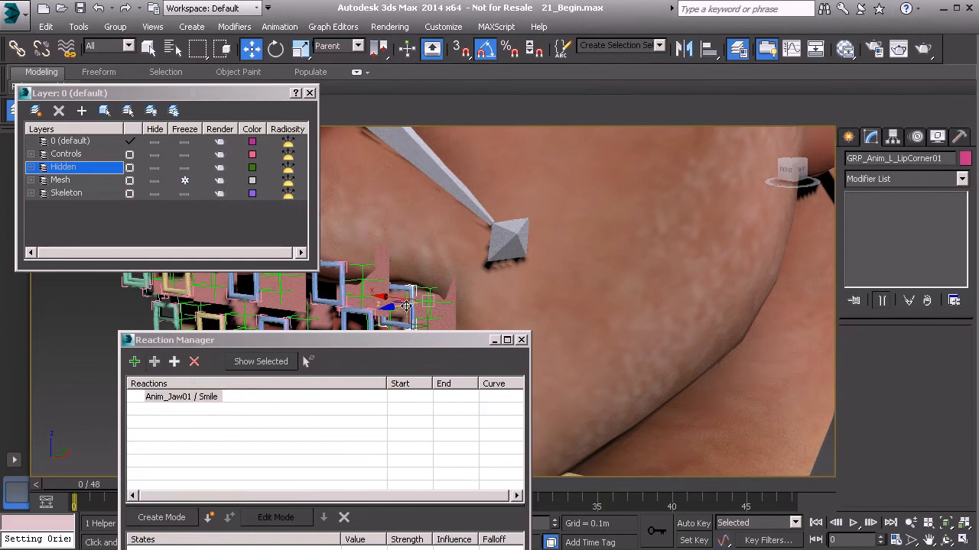
scroll(417, 287, up, 1)
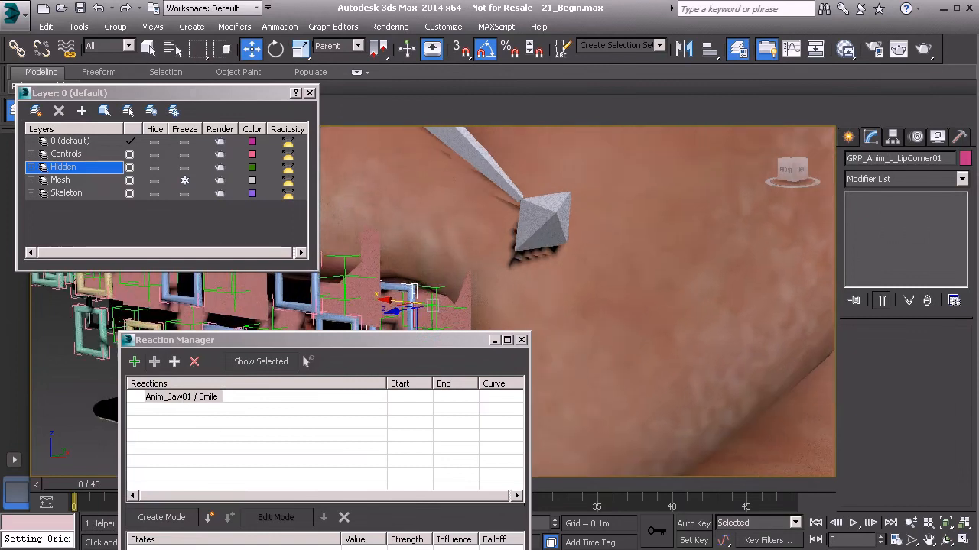
click(174, 363)
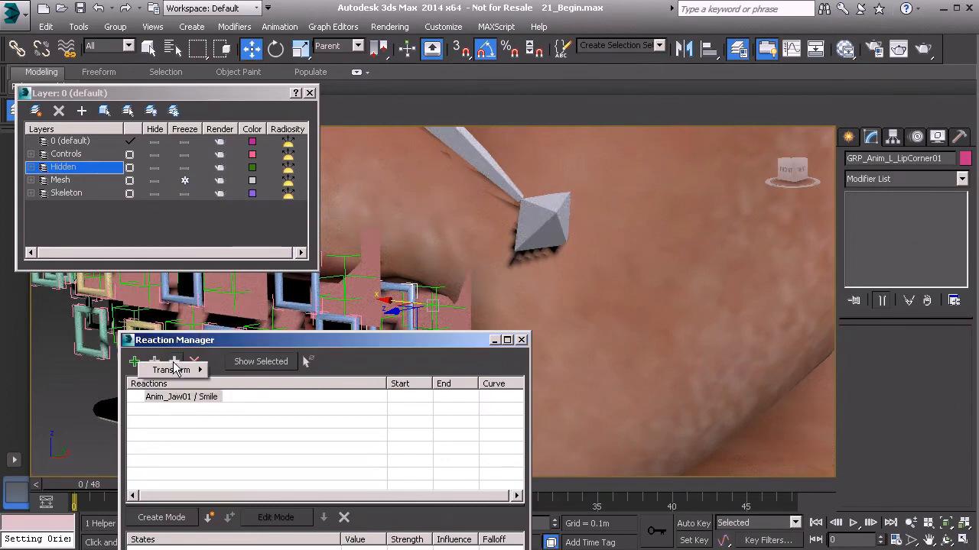
mouse_move(176, 370)
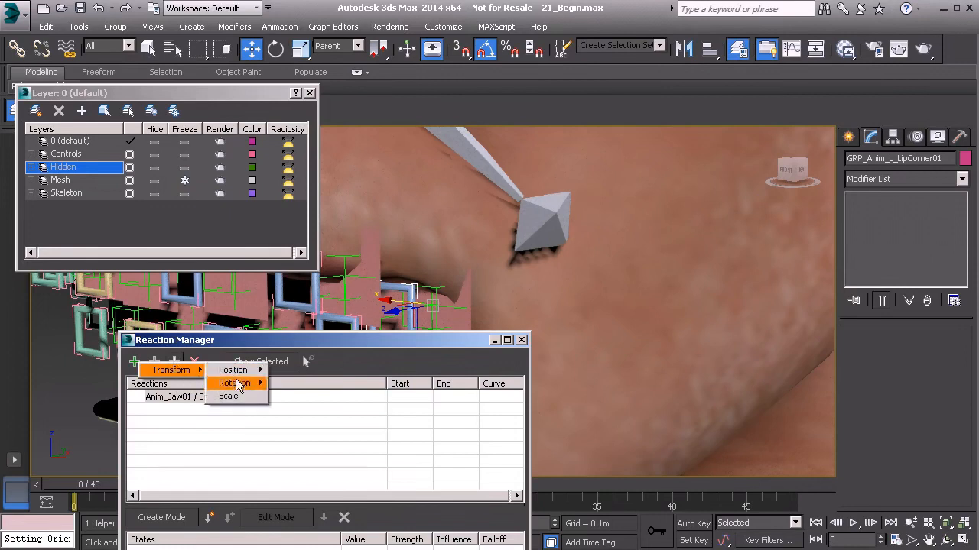
mouse_move(237, 371)
mouse_move(306, 384)
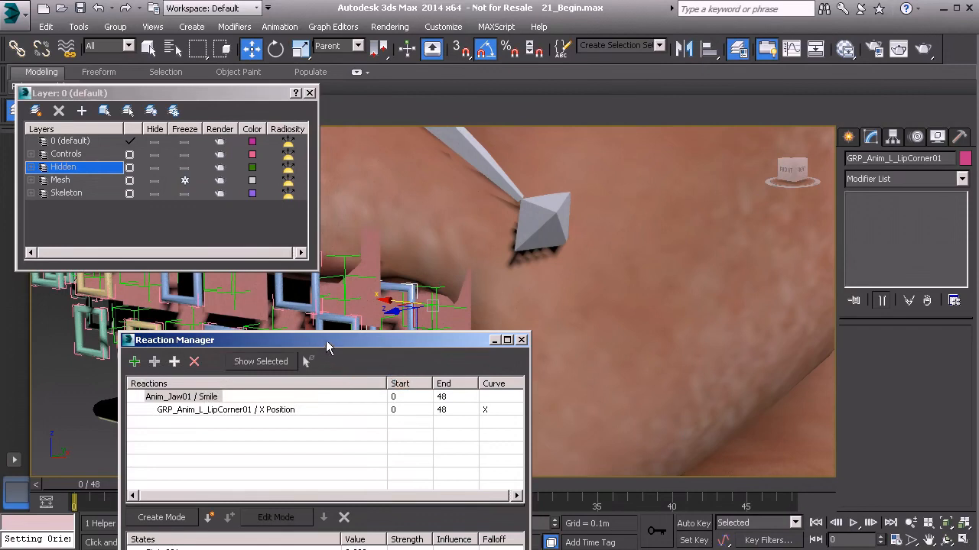
Add the Zero Pos XYZ Y Position of GRP_Anim_L_LipCorner01 as a second slave of the Smile master
drag(325, 348, 323, 302)
click(173, 317)
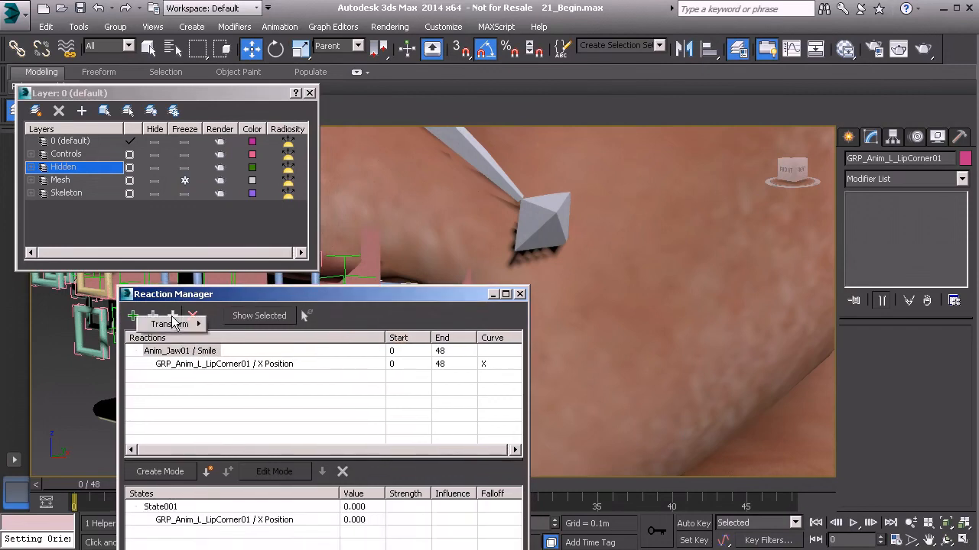
mouse_move(184, 324)
mouse_move(231, 324)
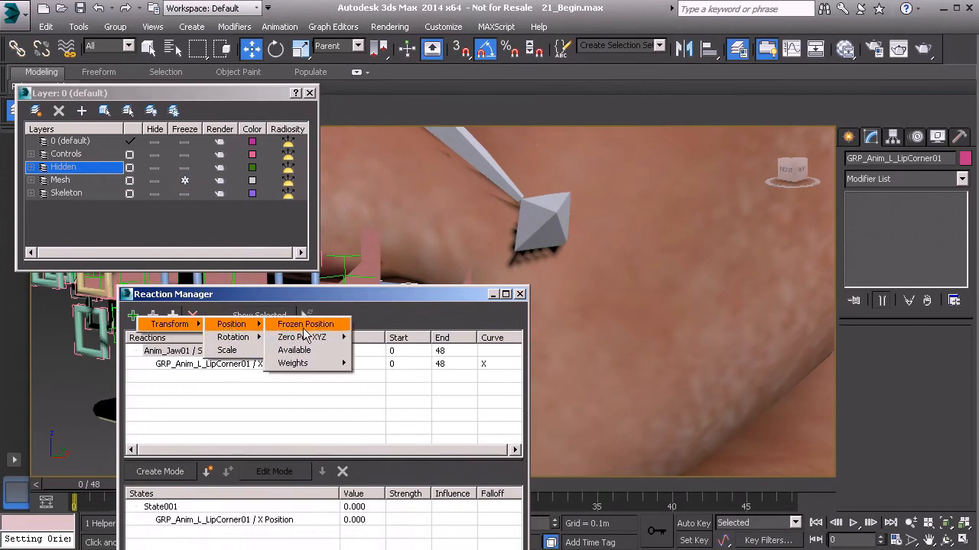
mouse_move(306, 338)
click(383, 350)
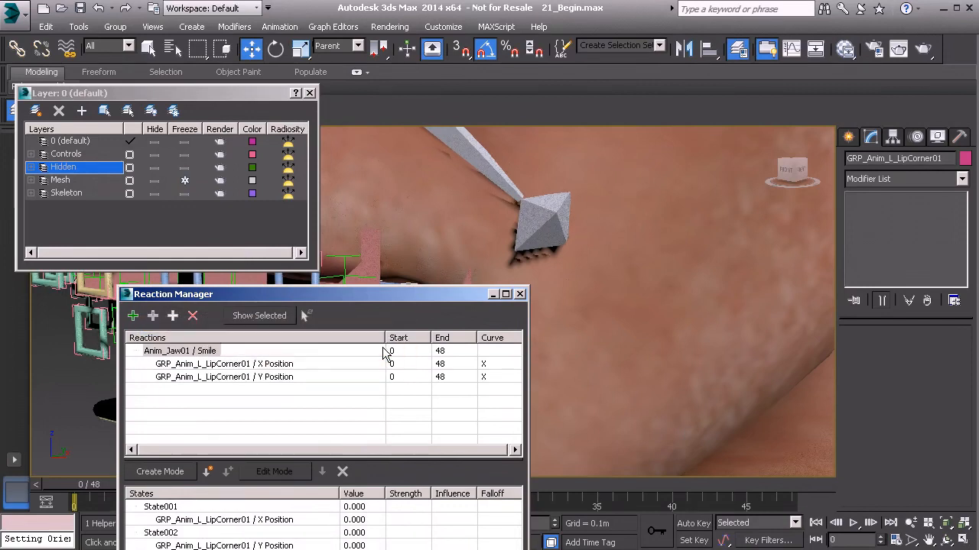
Add the Zero Euler XYZ Y Rotation of GRP_Anim_L_LipCorner01 as a third slave of the Smile master
click(173, 317)
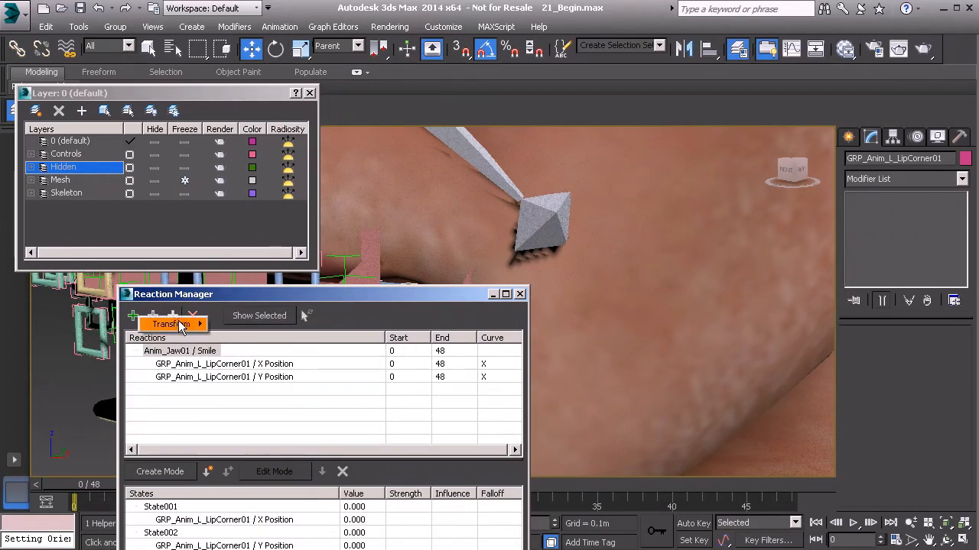
mouse_move(183, 329)
mouse_move(237, 338)
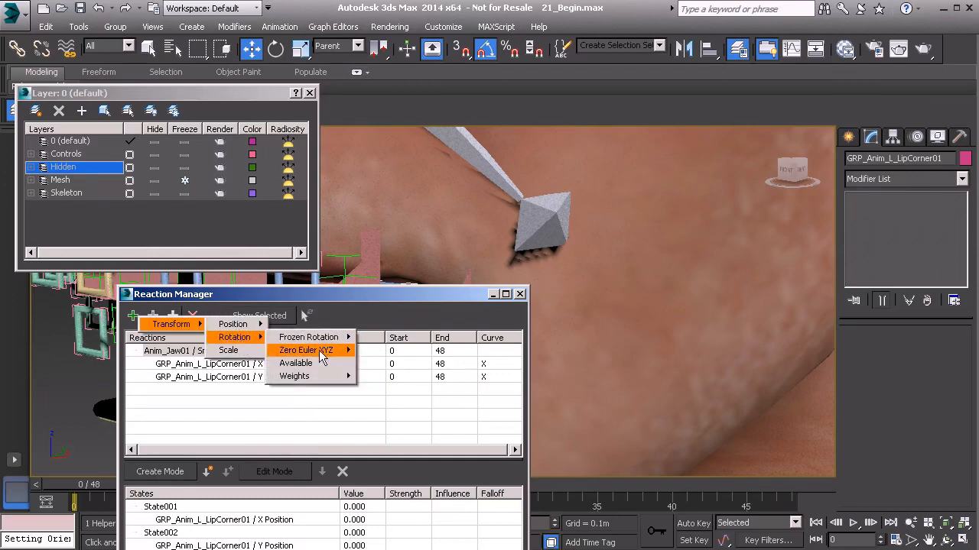
mouse_move(321, 355)
click(388, 364)
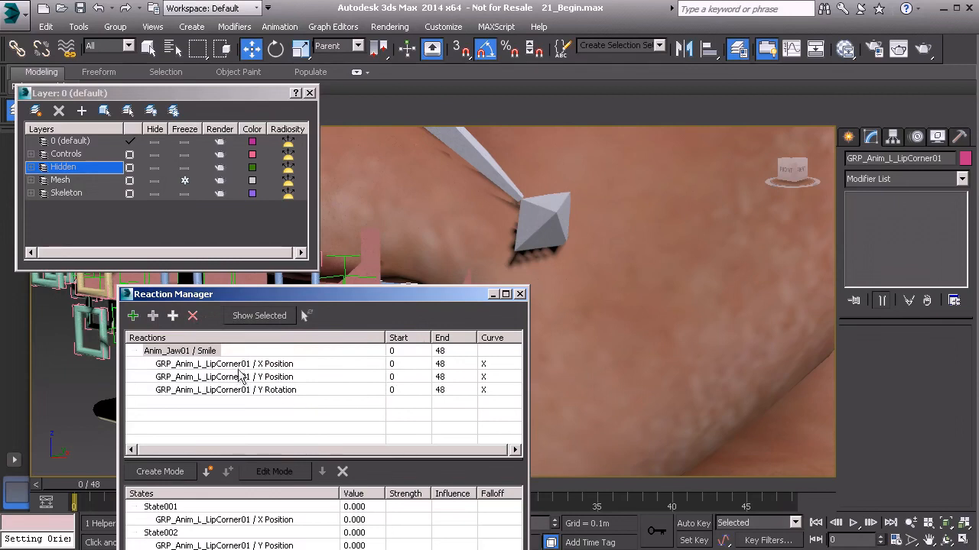
alt+middle_drag(425, 257, 511, 249)
alt+middle_drag(678, 262, 689, 326)
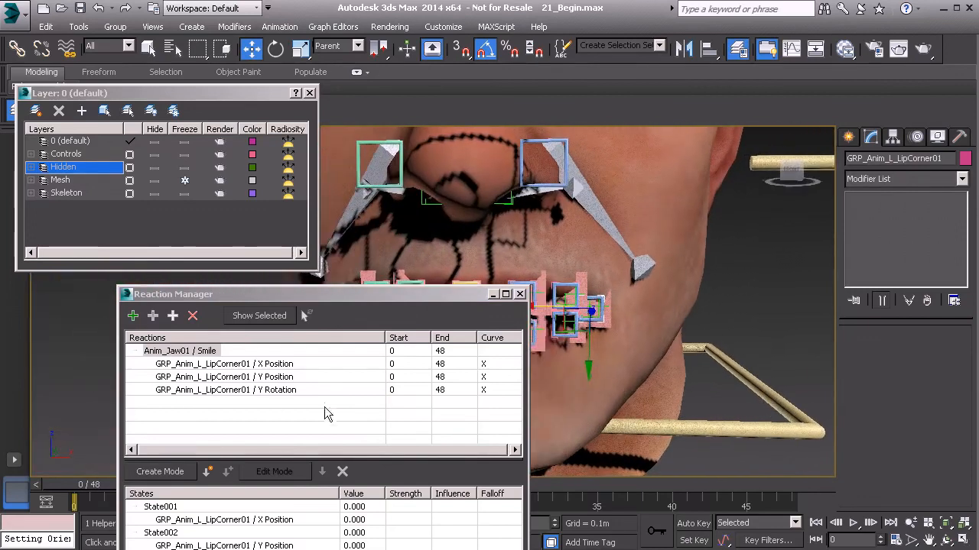
drag(385, 304, 348, 173)
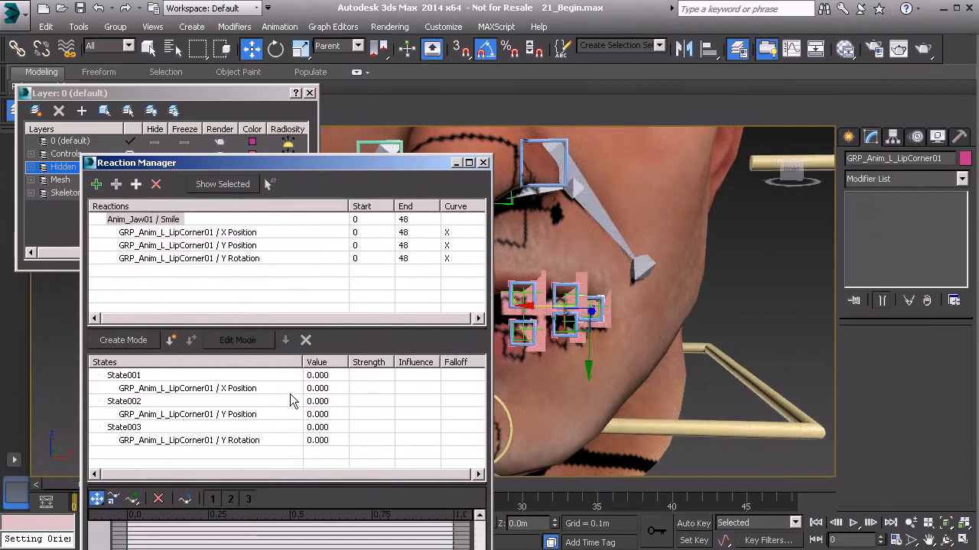
Set the Smile custom attribute of the chin control Anim_Jaw01 to 100
scroll(652, 376, up, 3)
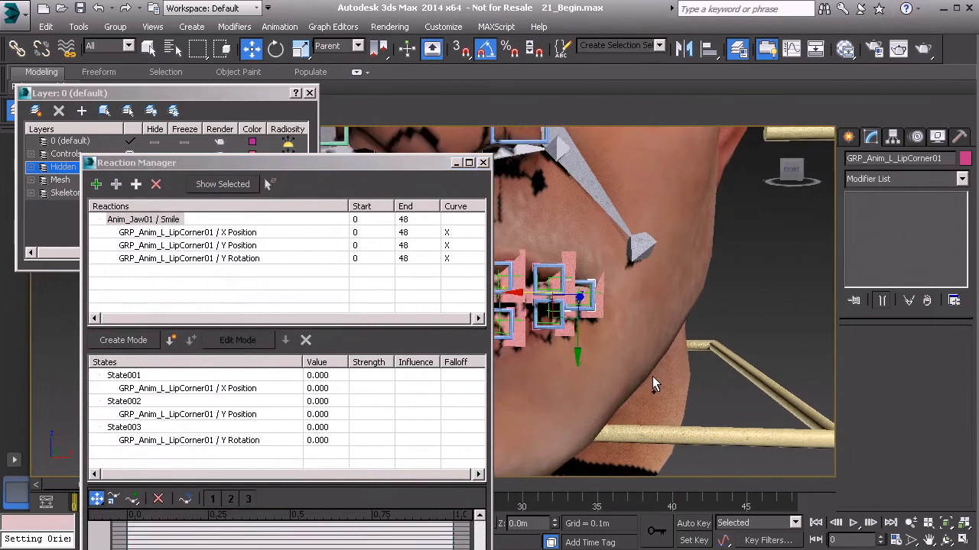
middle_drag(595, 342, 803, 343)
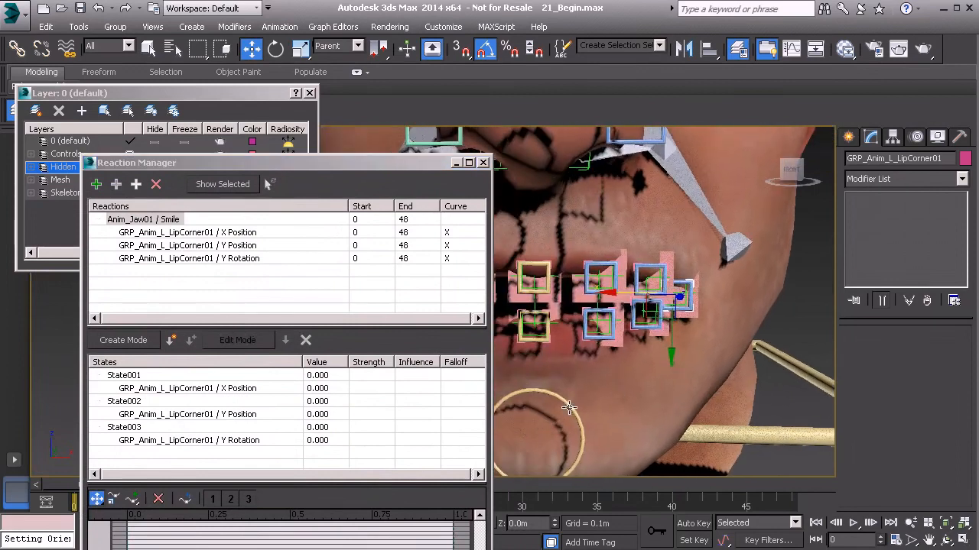
click(569, 407)
click(910, 352)
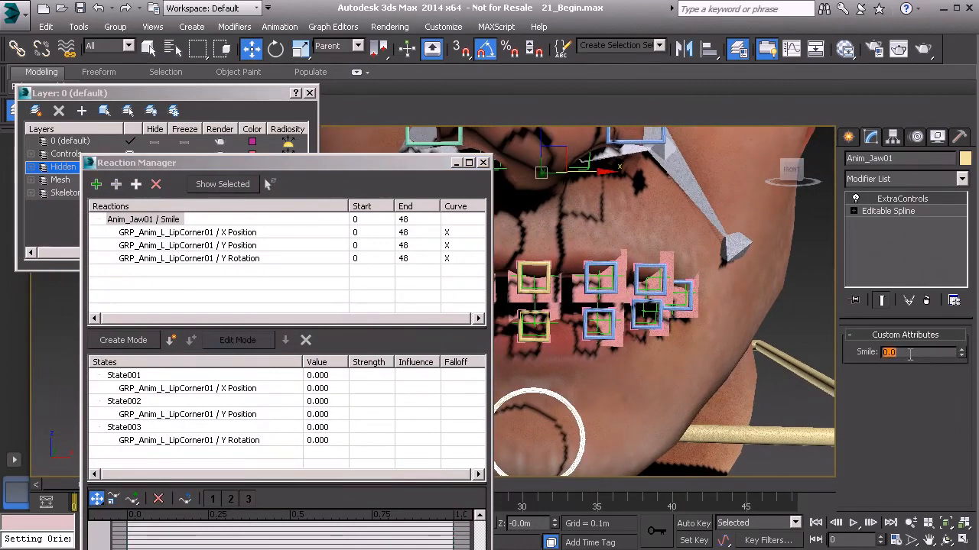
key(Return)
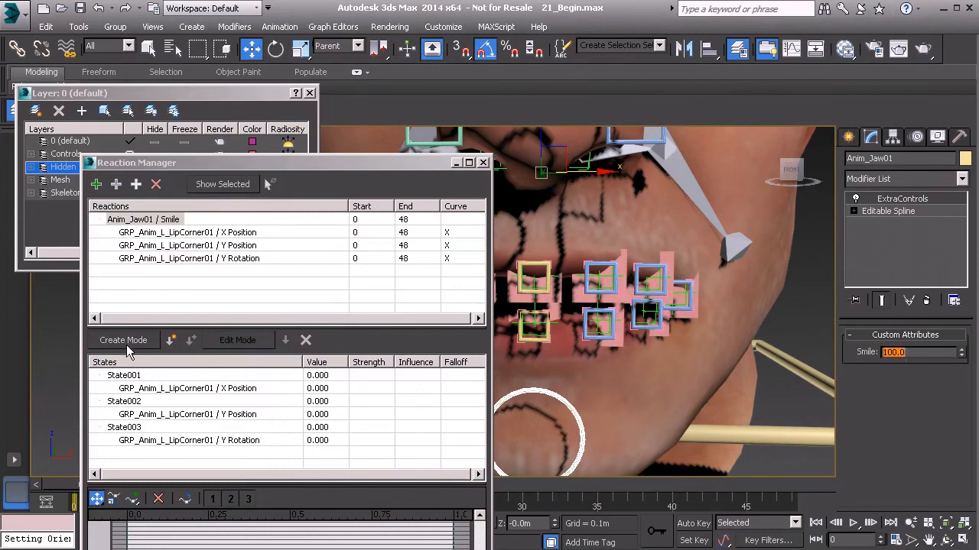
In the reaction's create mode, move GRP_Anim_L_LipCorner01 up and outward toward the cheek to about -0.698 in X and -0.830 in Y
alt+middle_drag(704, 282, 619, 313)
scroll(617, 315, up, 3)
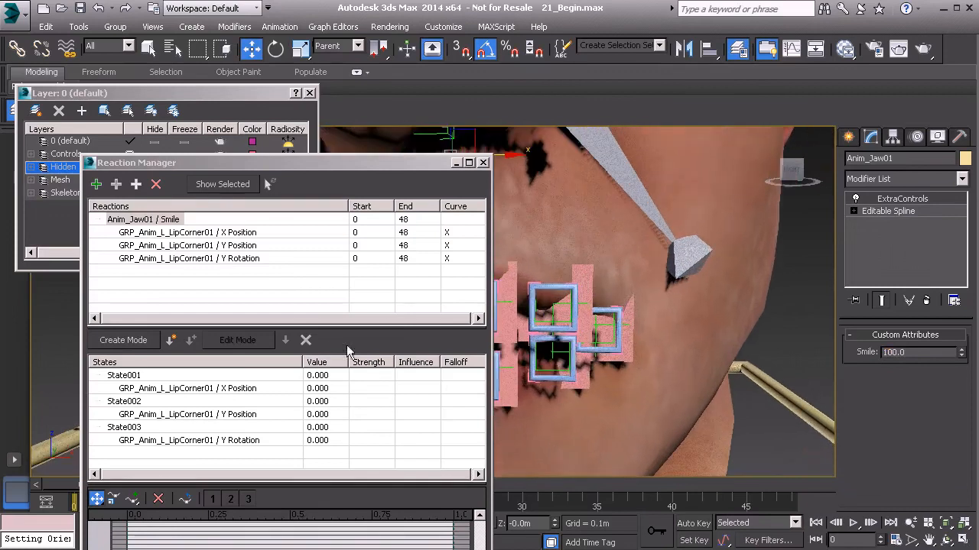
click(621, 307)
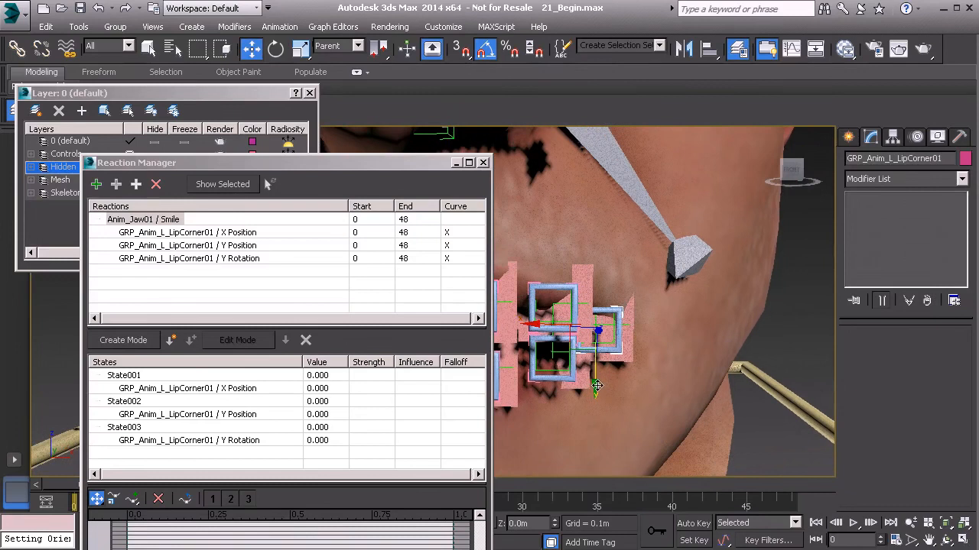
click(126, 342)
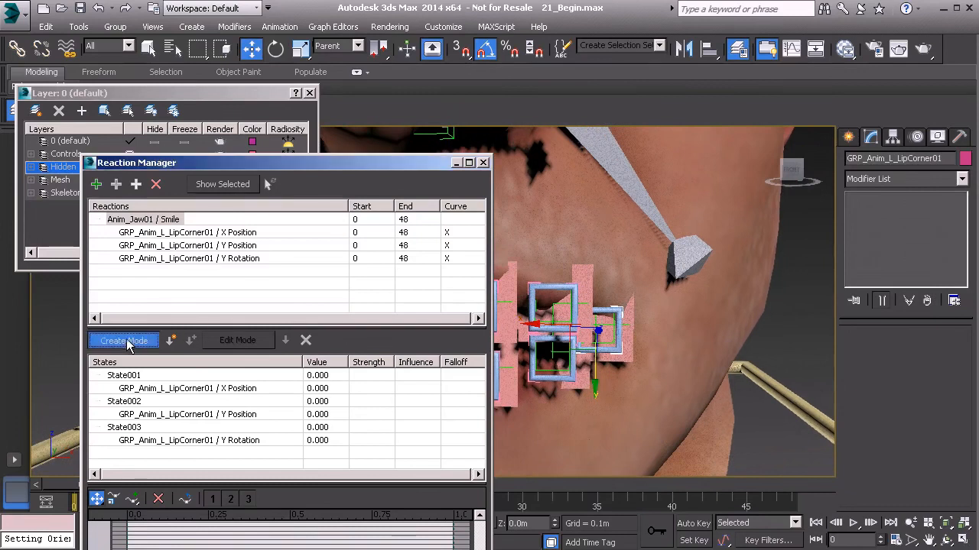
drag(594, 387, 607, 359)
drag(532, 295, 579, 298)
alt+middle_drag(704, 313, 668, 321)
drag(658, 355, 657, 331)
Rotate GRP_Anim_L_LipCorner01 to -25 degrees in Y and record the pose as a new state of the Smile reaction, leaving create mode
key(e)
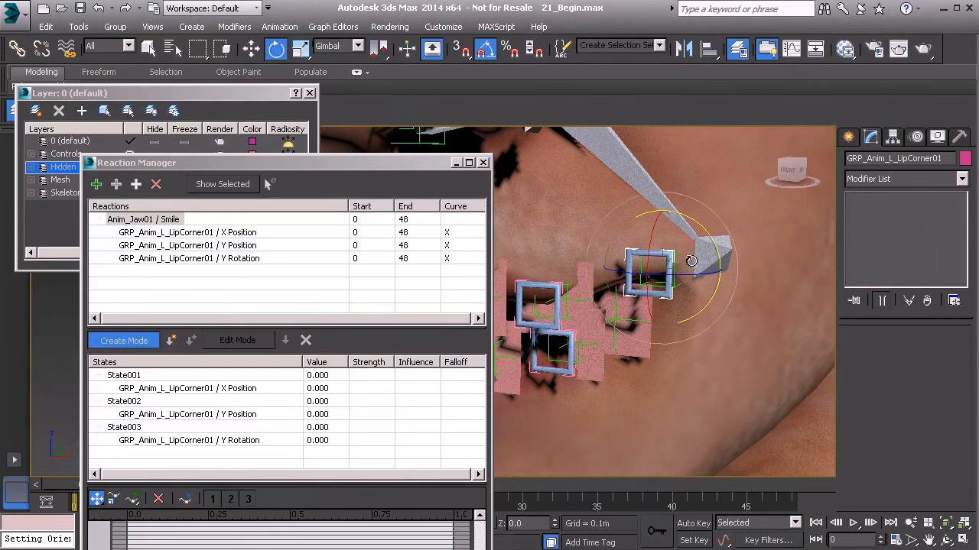
drag(712, 242, 698, 226)
alt+middle_drag(698, 228, 664, 295)
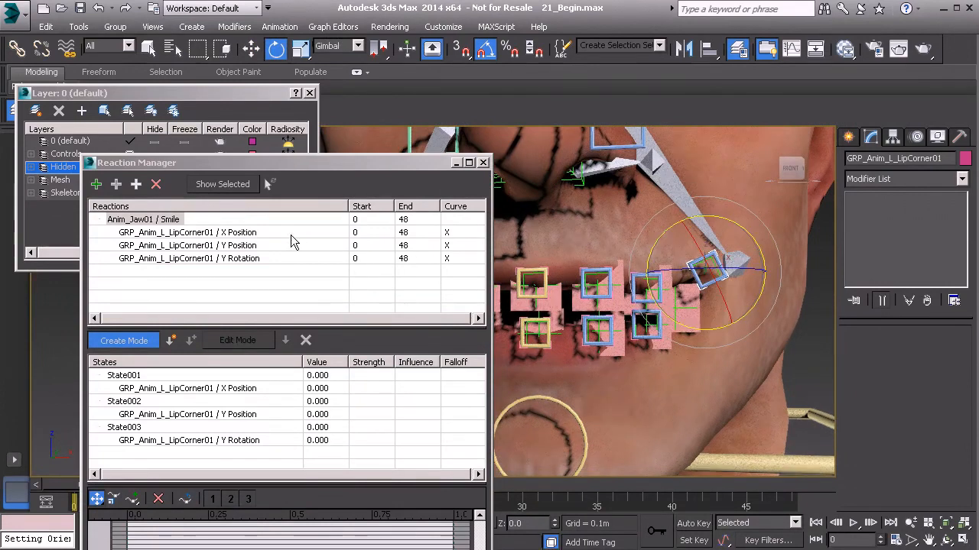
drag(338, 166, 374, 79)
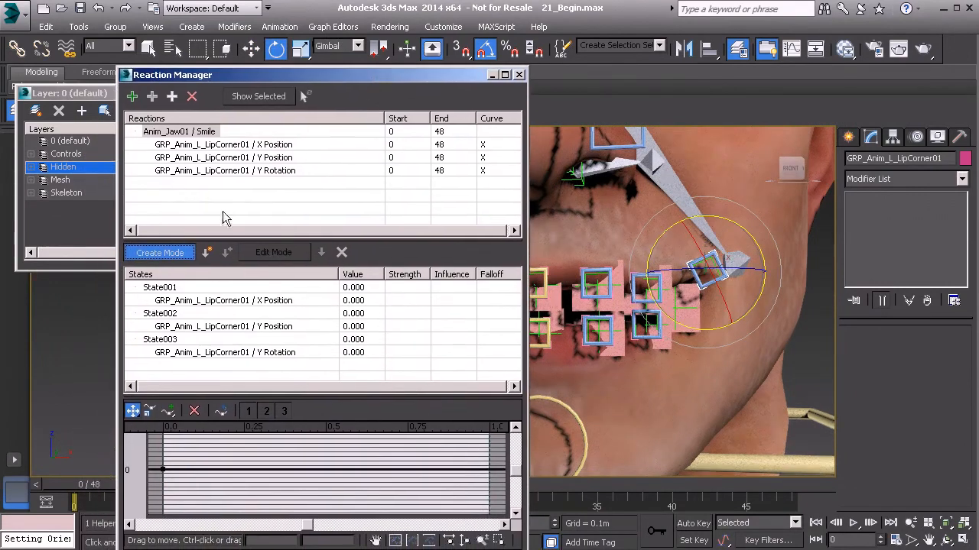
click(208, 253)
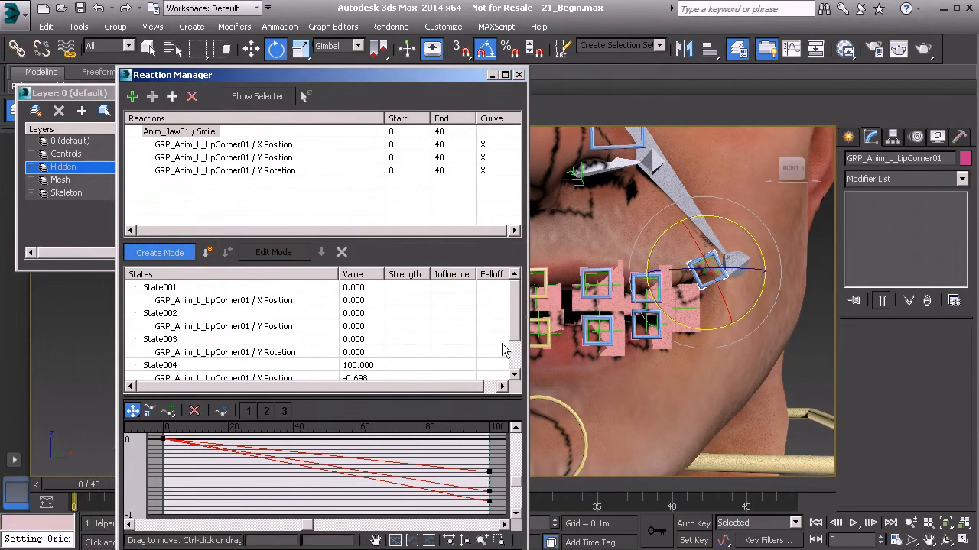
drag(516, 316, 516, 354)
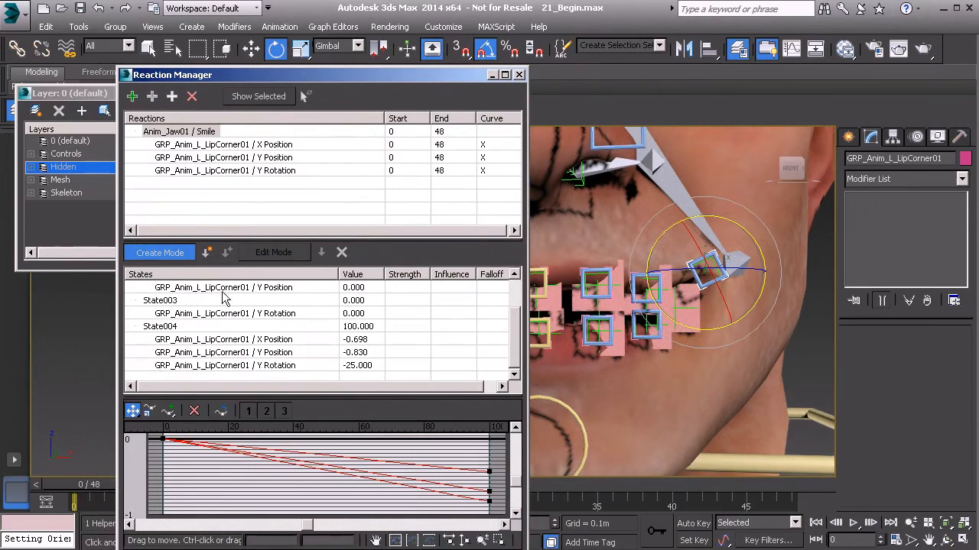
click(162, 258)
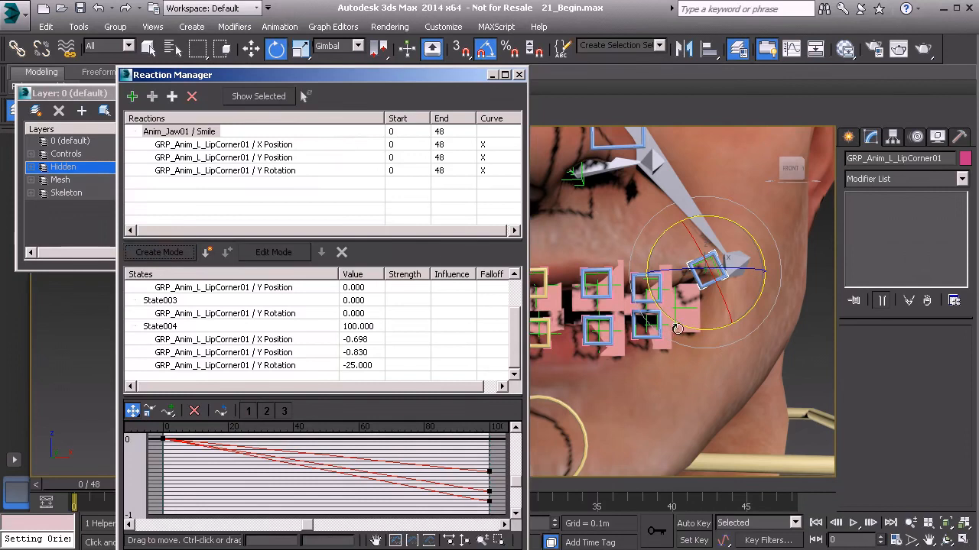
Select Anim_Jaw01 and scrub its Smile attribute down to 0 to test the left lip corner's reaction
click(577, 418)
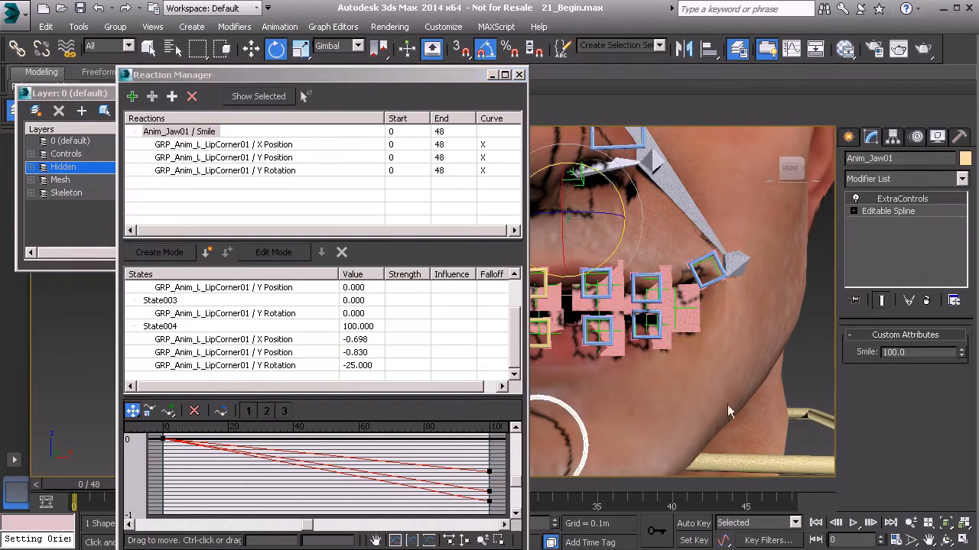
drag(962, 355, 866, 401)
right_click(895, 122)
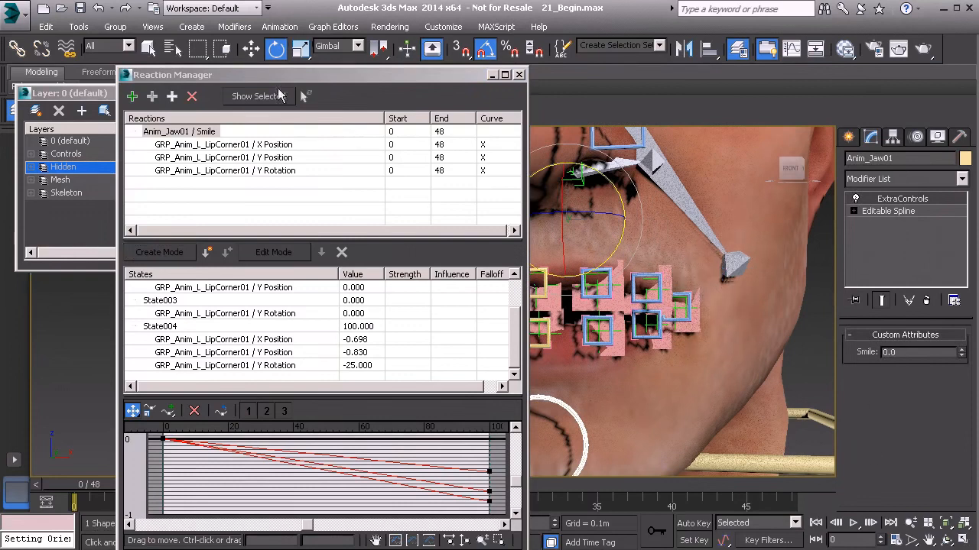
Hide the Hidden layer and scrub Smile back up to 100 to preview the smile on the mesh
click(93, 104)
click(156, 166)
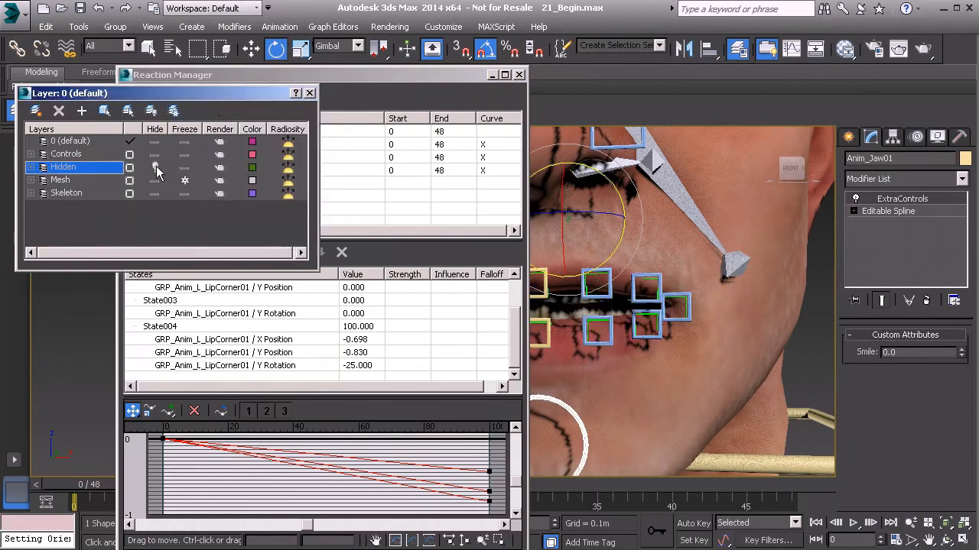
drag(962, 353, 892, 143)
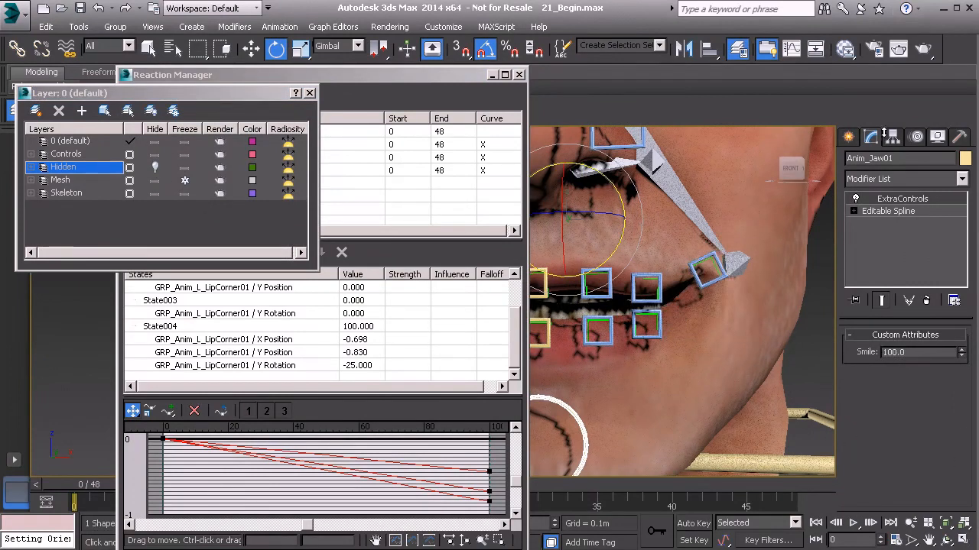
drag(870, 227, 893, 205)
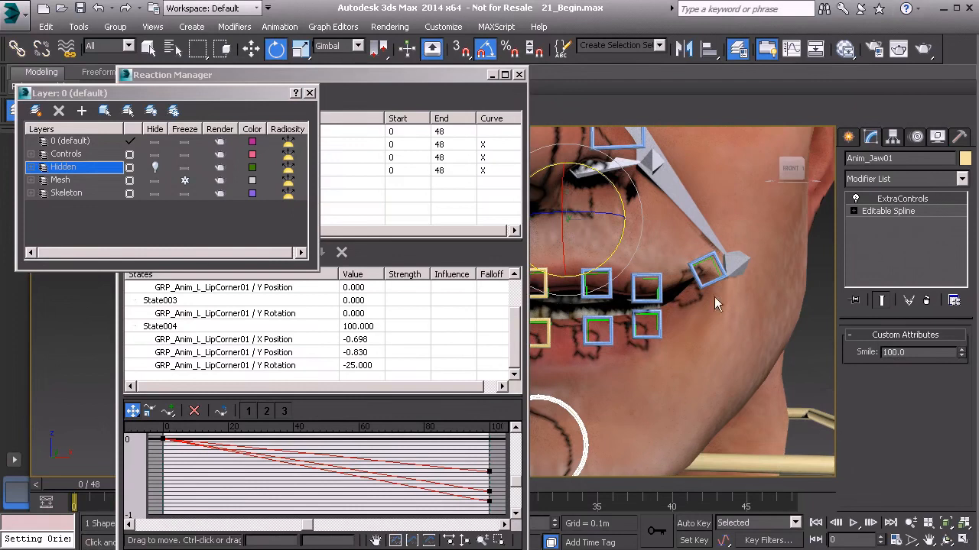
Inspect the smiling left lip corner from several angles and select its control Anim_L_LipCorner01 with the Move tool
alt+middle_drag(700, 297, 676, 321)
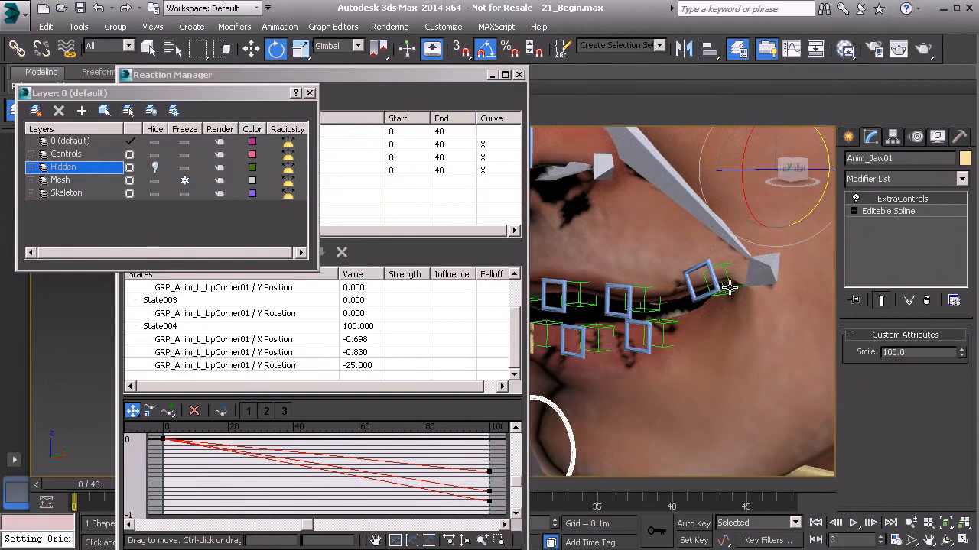
alt+middle_drag(630, 311, 699, 275)
click(696, 284)
key(w)
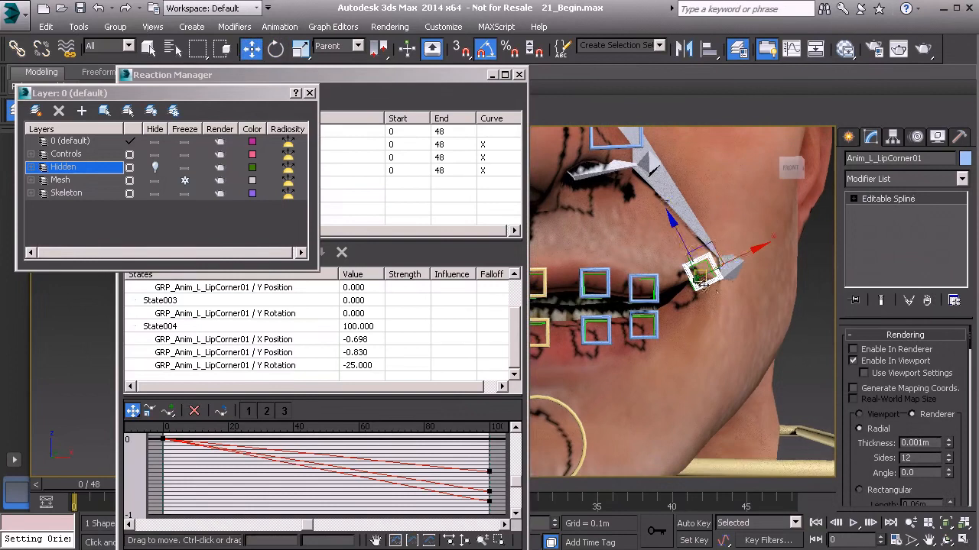
Unhide the Hidden layer and put State004 of the Anim_Jaw01 Smile reaction into edit mode
click(156, 167)
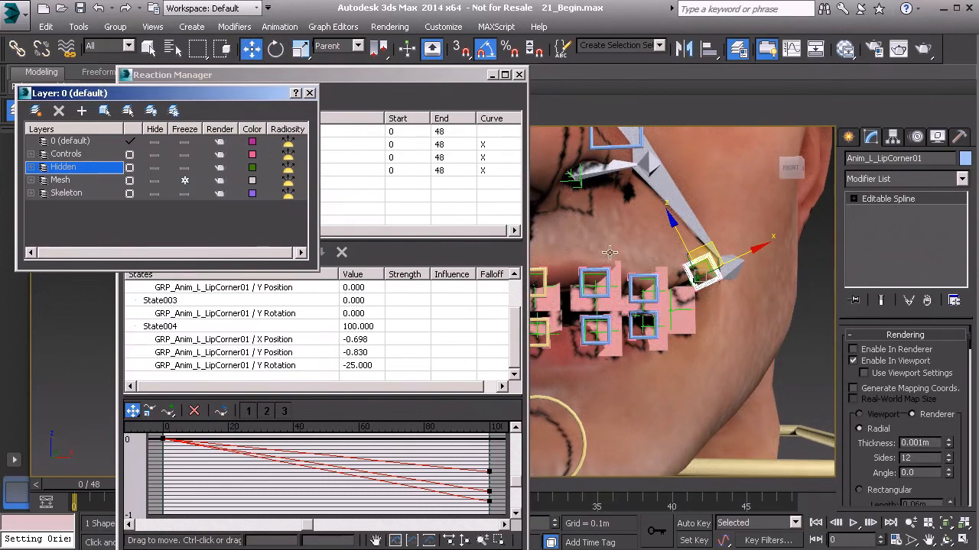
click(579, 421)
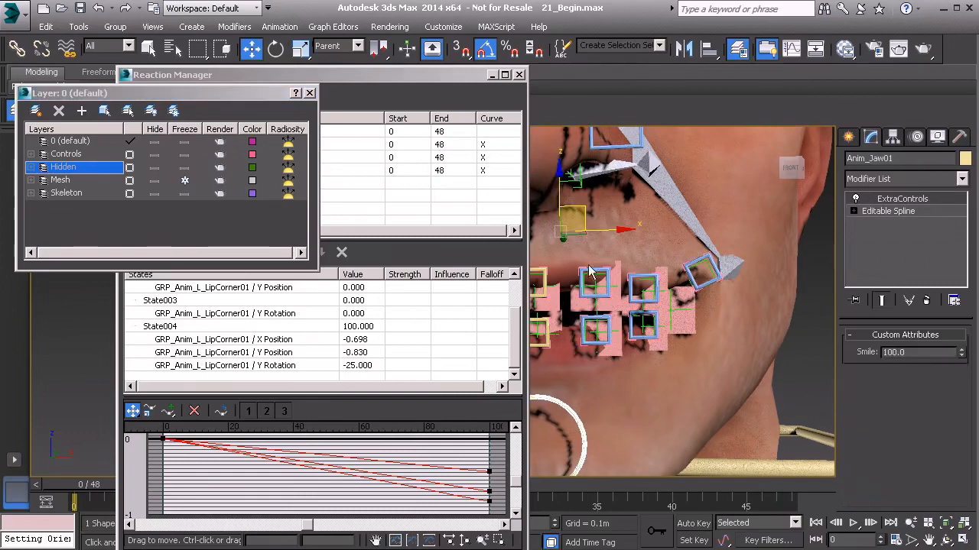
click(397, 75)
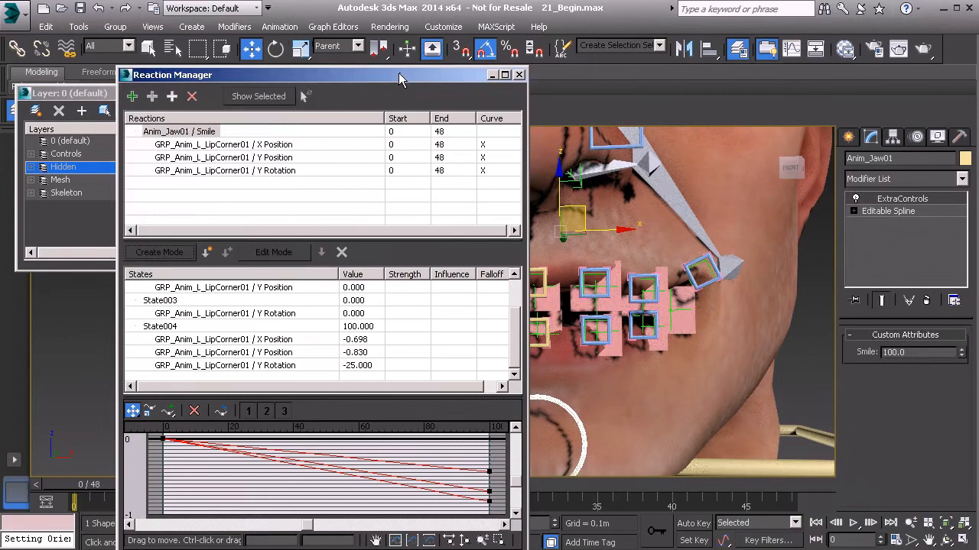
click(165, 327)
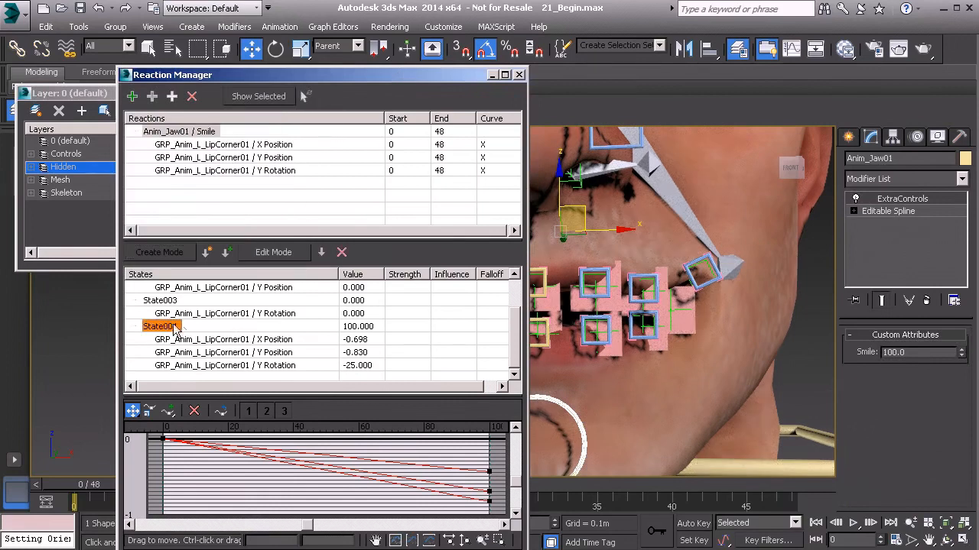
click(273, 253)
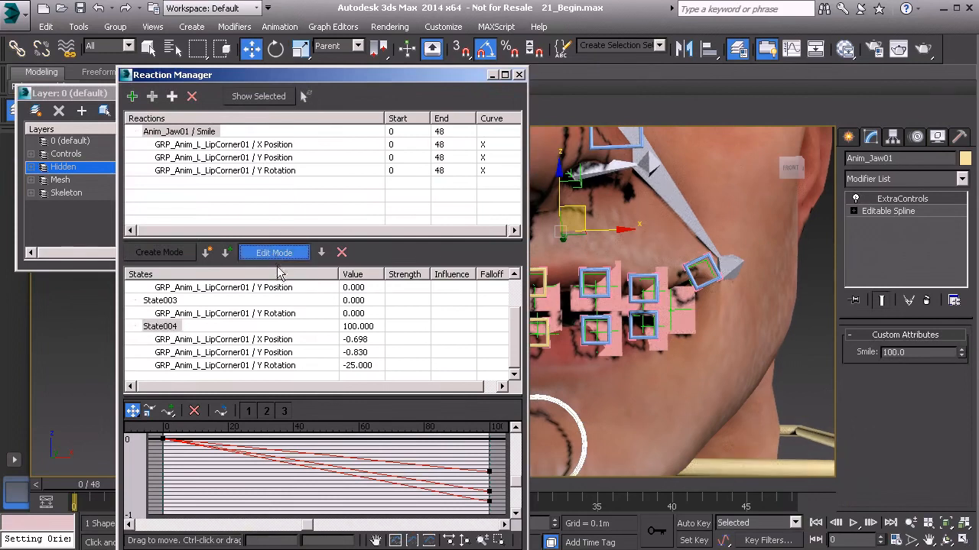
Adjust GRP_Anim_L_LipCorner01 in State004 to about -0.583 in X and -0.859 in Y, and leave edit mode
click(708, 251)
middle_drag(679, 377, 645, 426)
scroll(690, 363, up, 3)
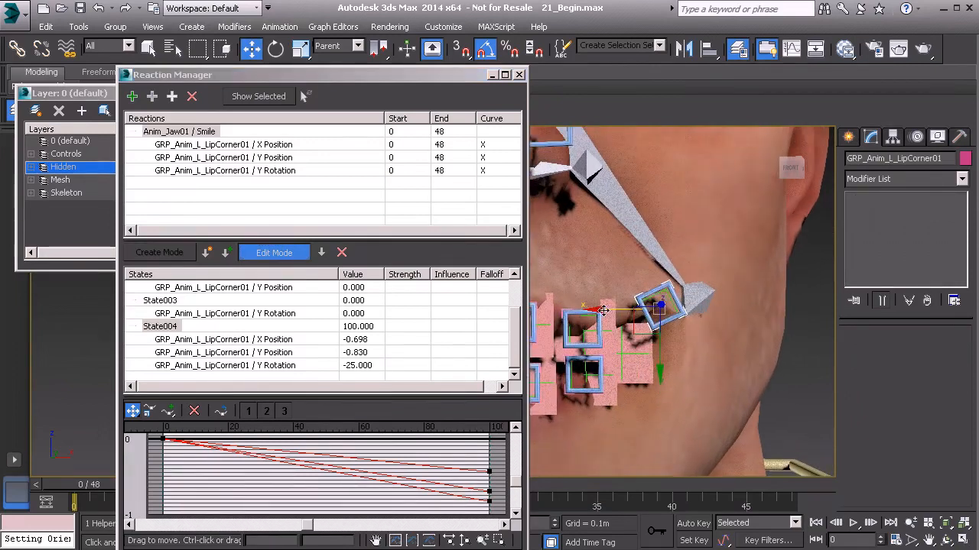
drag(602, 309, 594, 308)
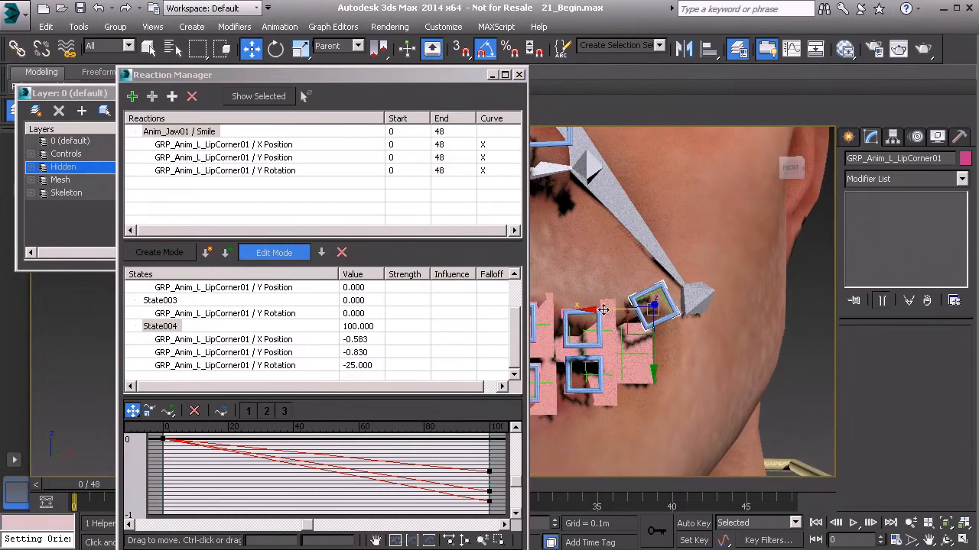
middle_drag(657, 344, 673, 346)
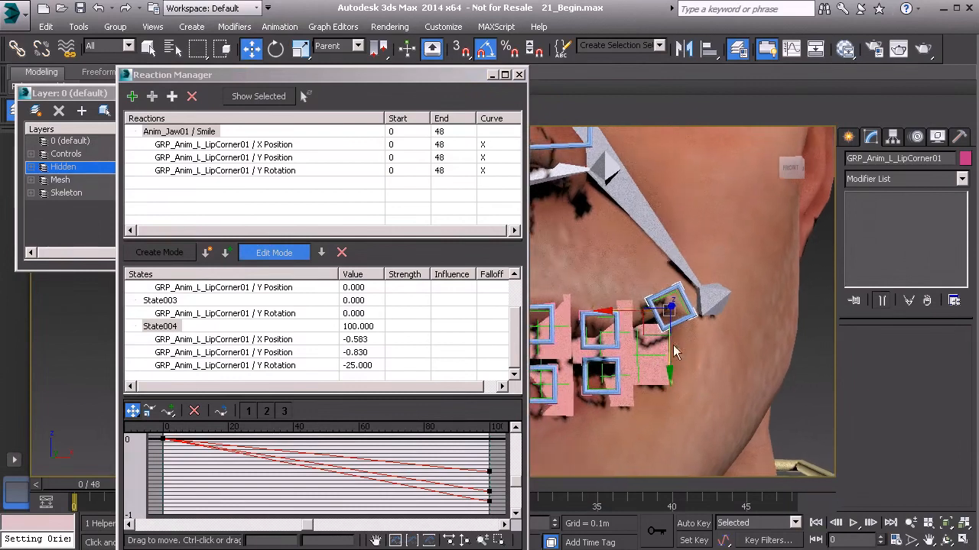
drag(669, 375, 669, 373)
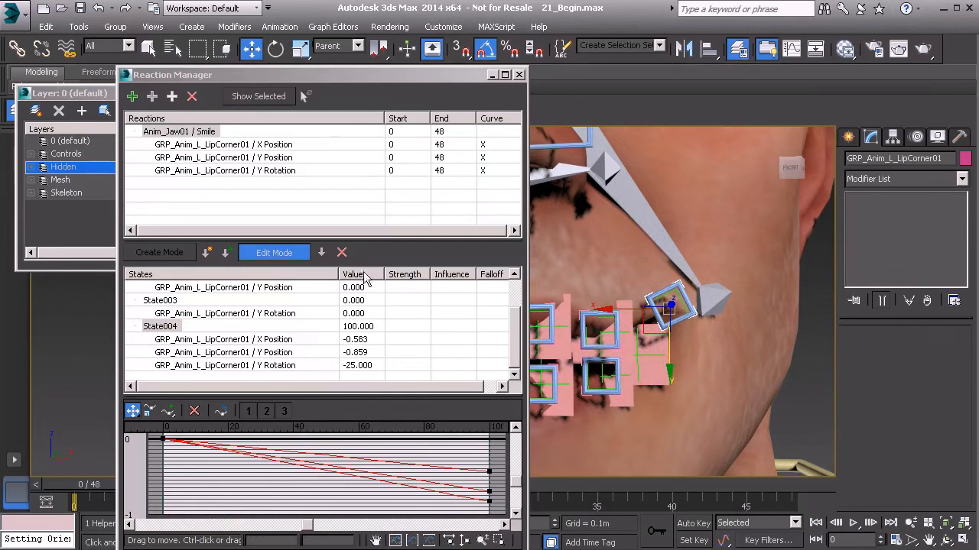
click(277, 254)
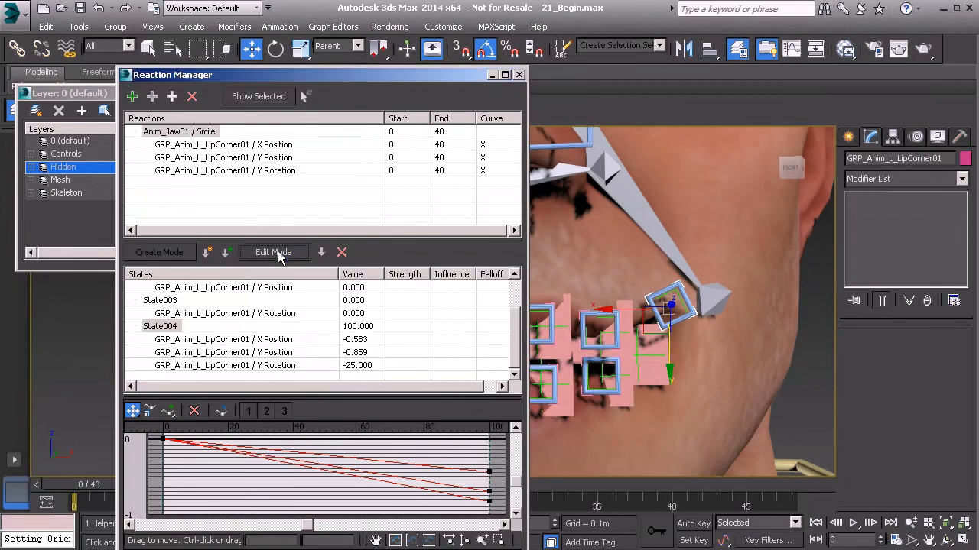
Select Anim_Jaw01, scrub Smile to test the adjusted lip corner pose, and reset the attribute to 0
scroll(713, 359, down, 4)
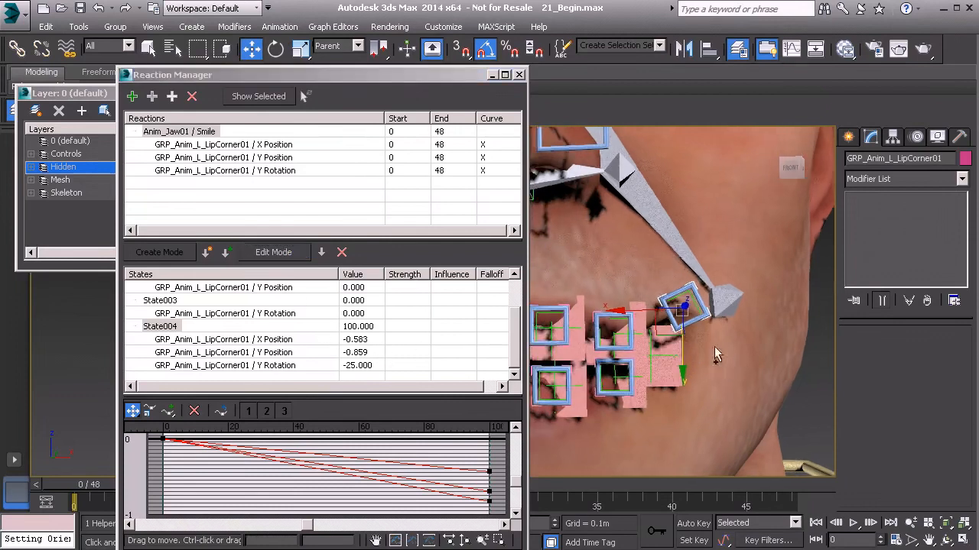
click(586, 422)
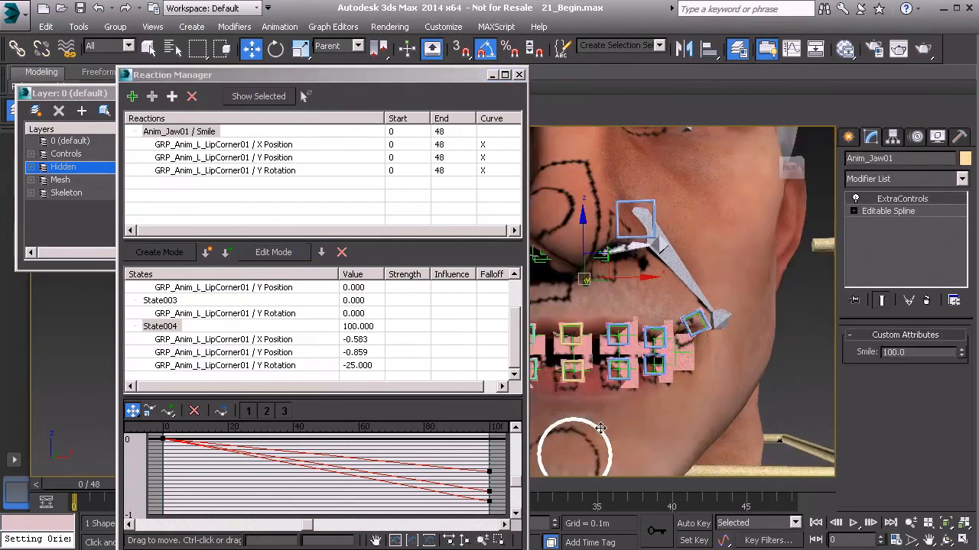
drag(961, 353, 893, 78)
drag(893, 304, 929, 285)
right_click(962, 355)
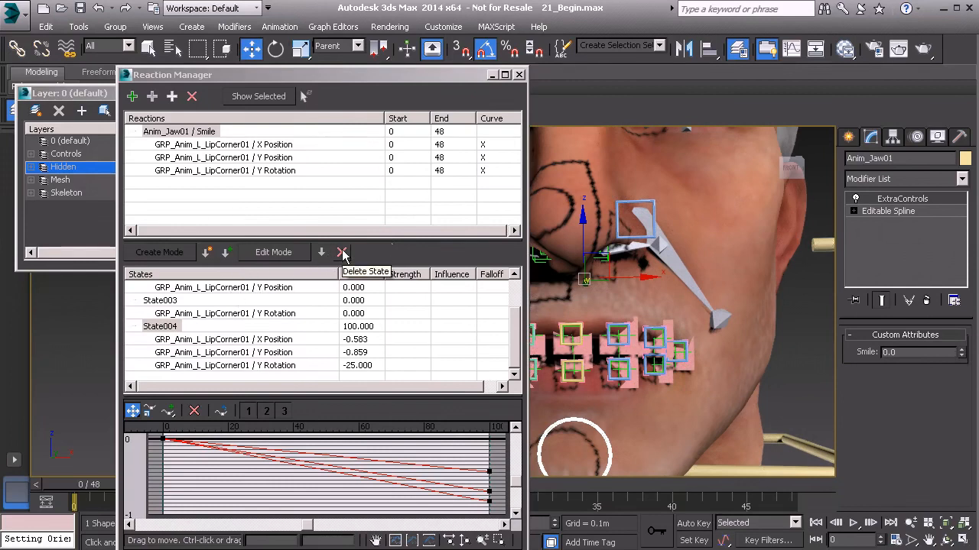
Select the Anim_Jaw01 Smile master entry and close the Reaction Manager
click(189, 136)
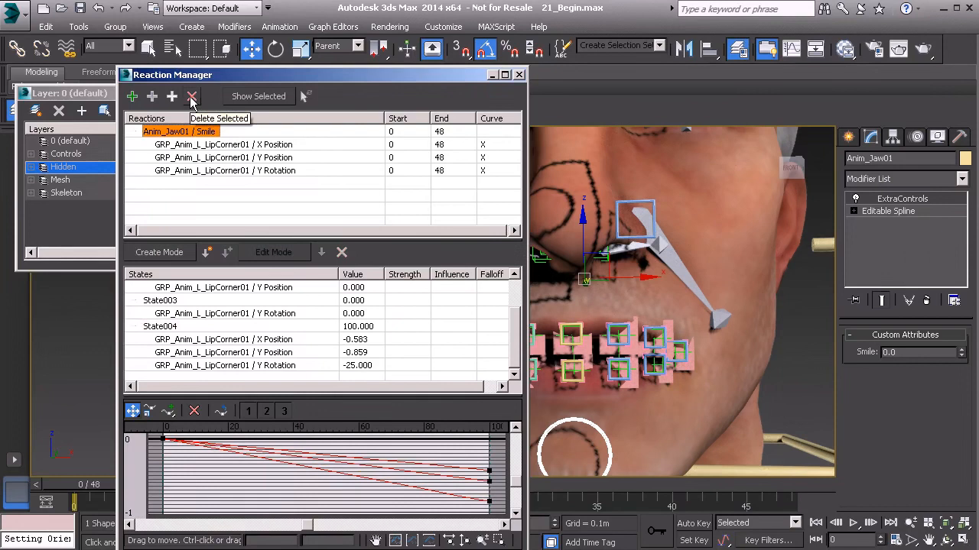
click(519, 75)
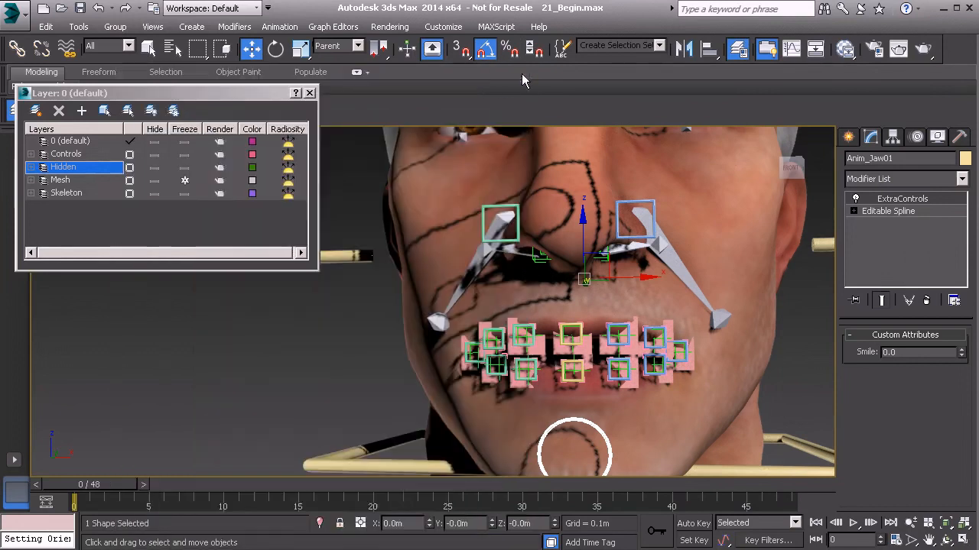
Hide the Hidden and Skeleton layers and select the left nostril control Anim_L_Nostril01
click(155, 167)
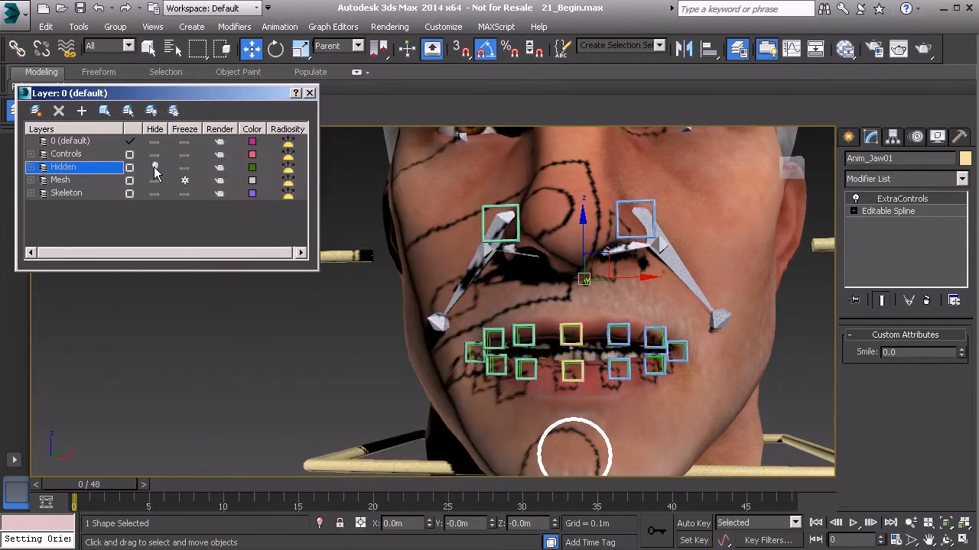
click(156, 194)
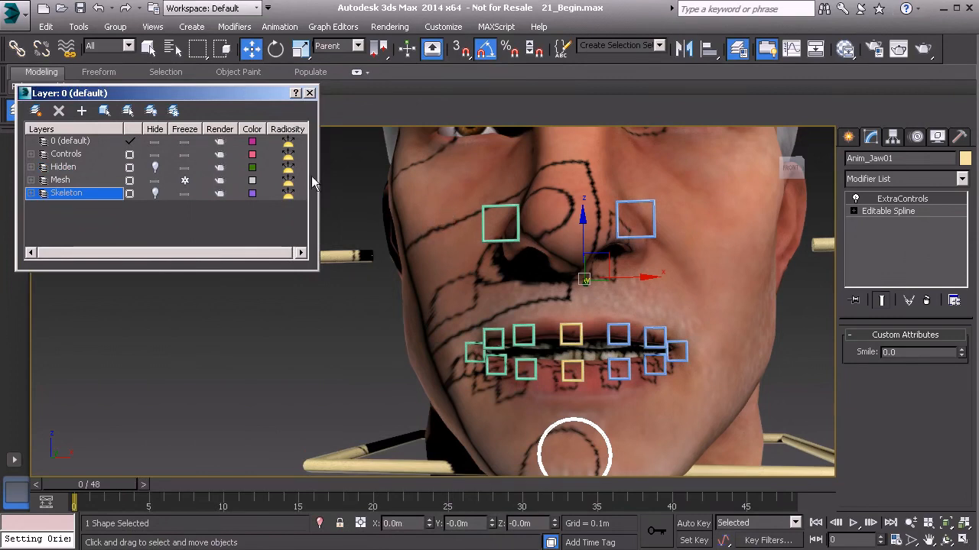
click(498, 239)
click(645, 234)
click(644, 236)
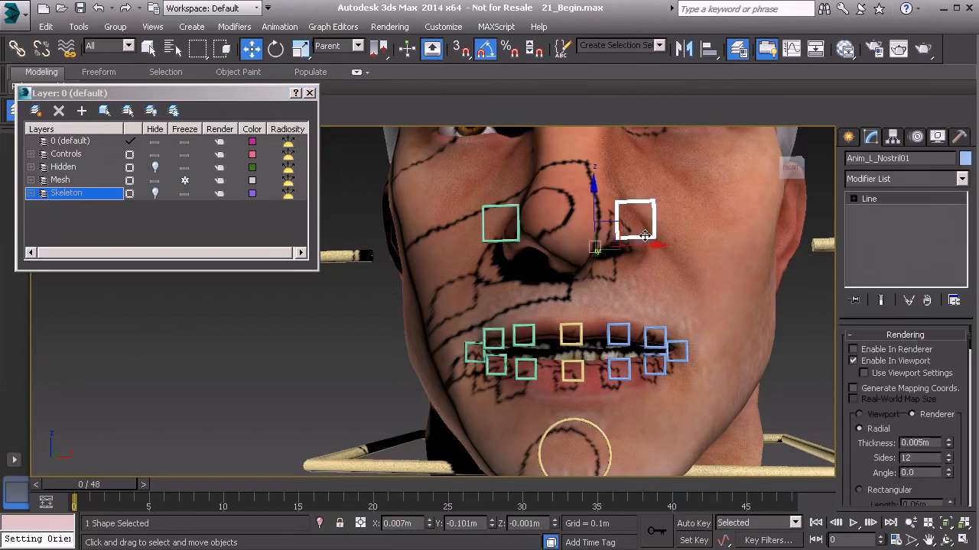
alt+middle_drag(644, 236, 642, 254)
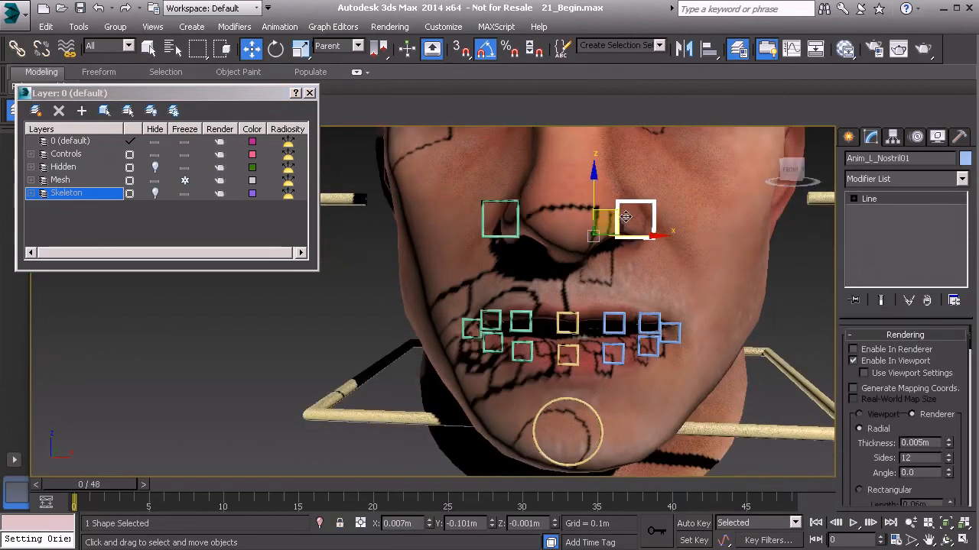
Show the Hidden layer, hide the Mesh layer while selecting the PtOri_L_Nostril01 helper for rotation, and show the mesh again
click(154, 180)
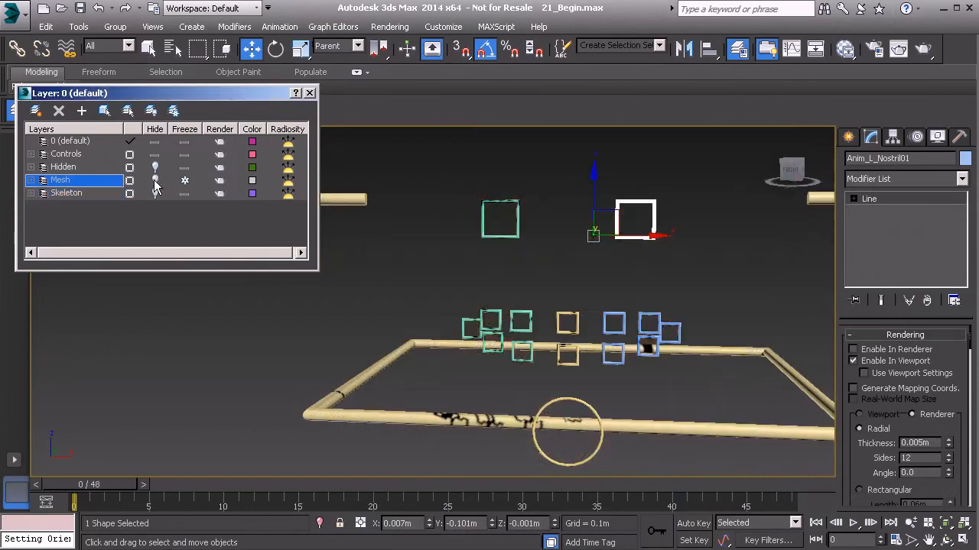
click(155, 166)
scroll(607, 258, up, 3)
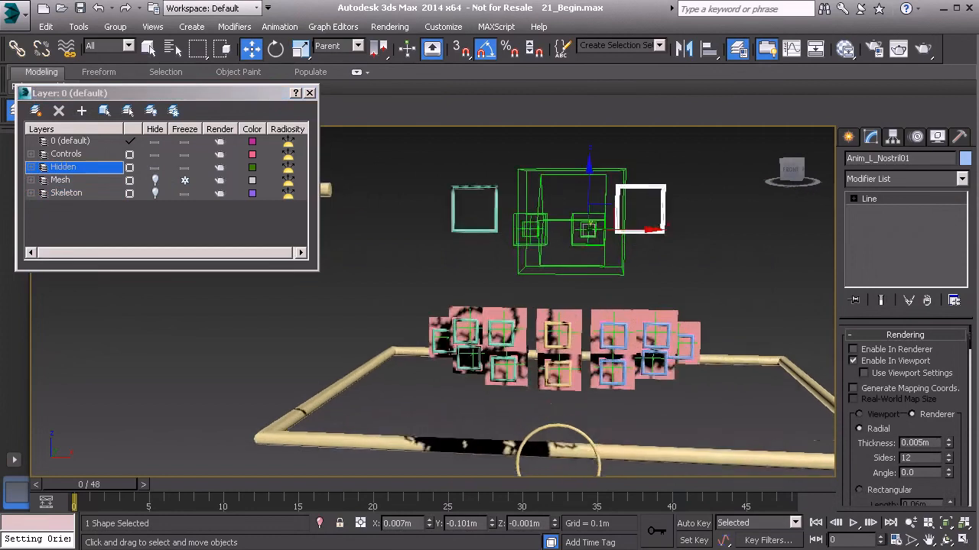
click(585, 225)
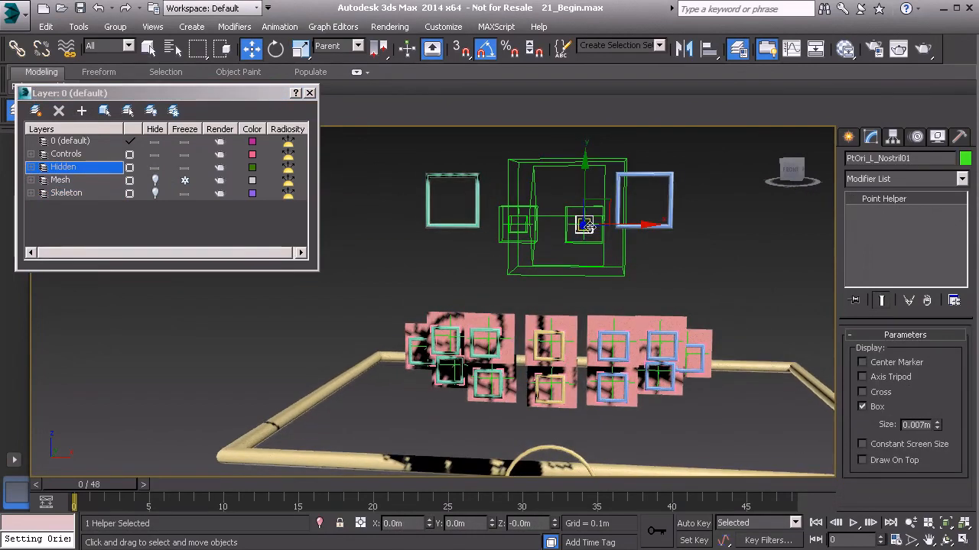
key(e)
middle_drag(601, 232, 594, 253)
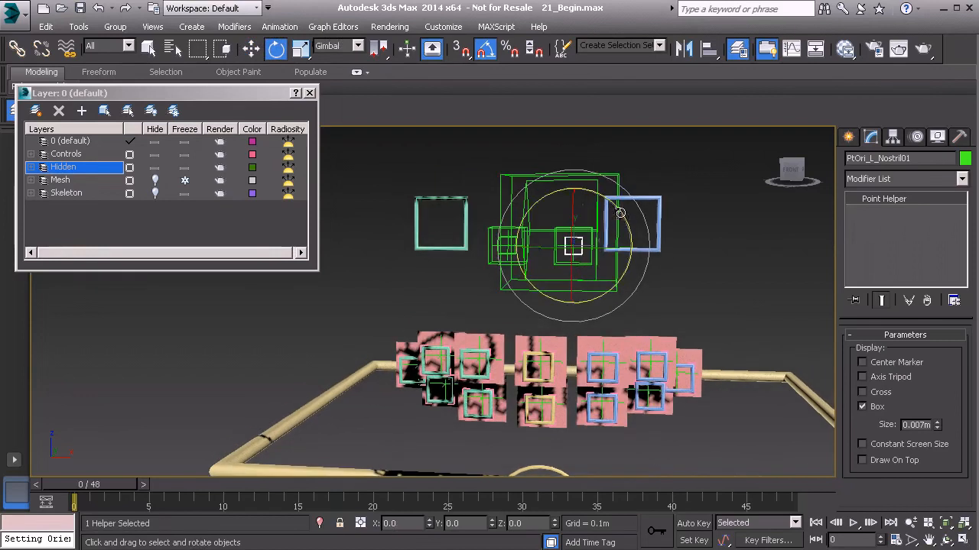
click(155, 180)
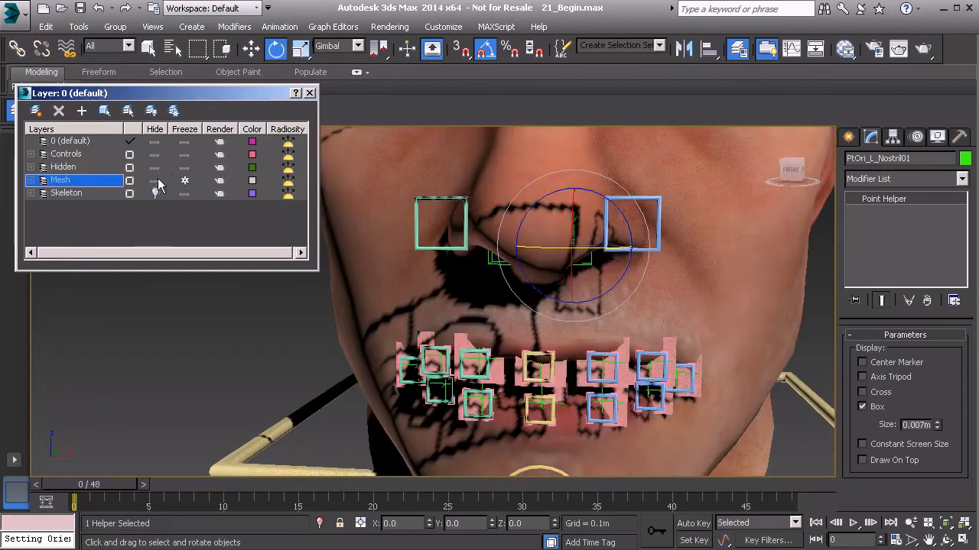
Try rotating the PtOri_L_Nostril01 helper 15 degrees about Z, and undo the rotation
mouse_move(600, 224)
mouse_down()
mouse_move(607, 233)
mouse_move(594, 188)
mouse_move(608, 207)
mouse_up()
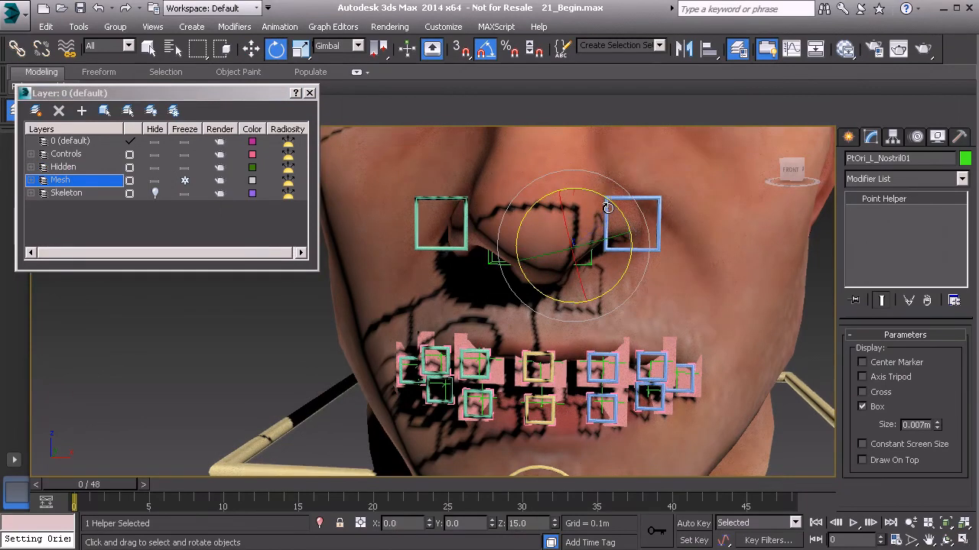
key(ctrl+z)
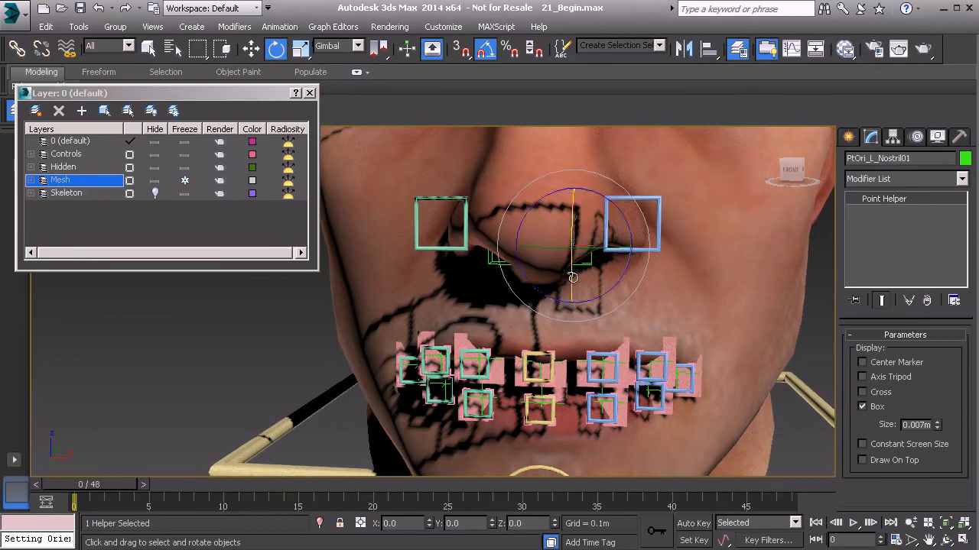
scroll(545, 276, down, 3)
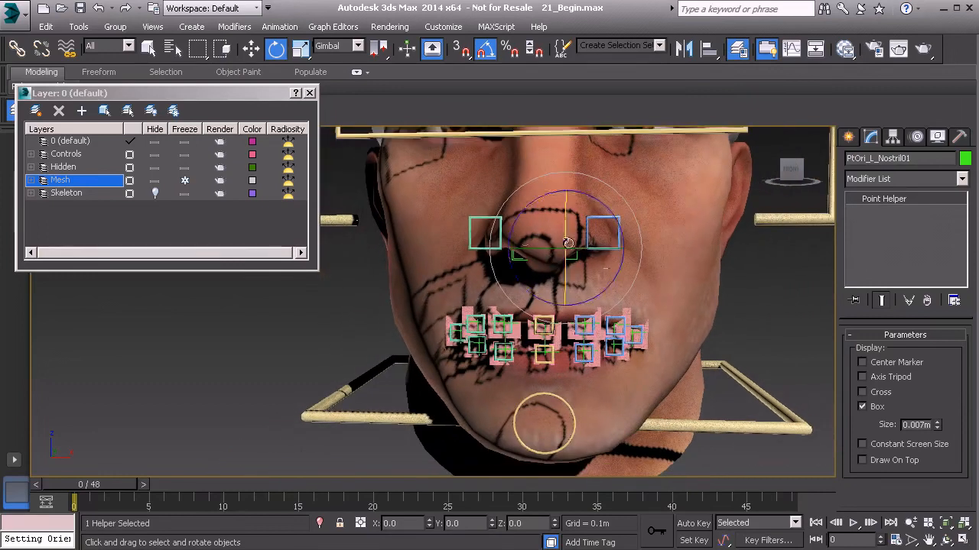
alt+middle_drag(523, 283, 499, 284)
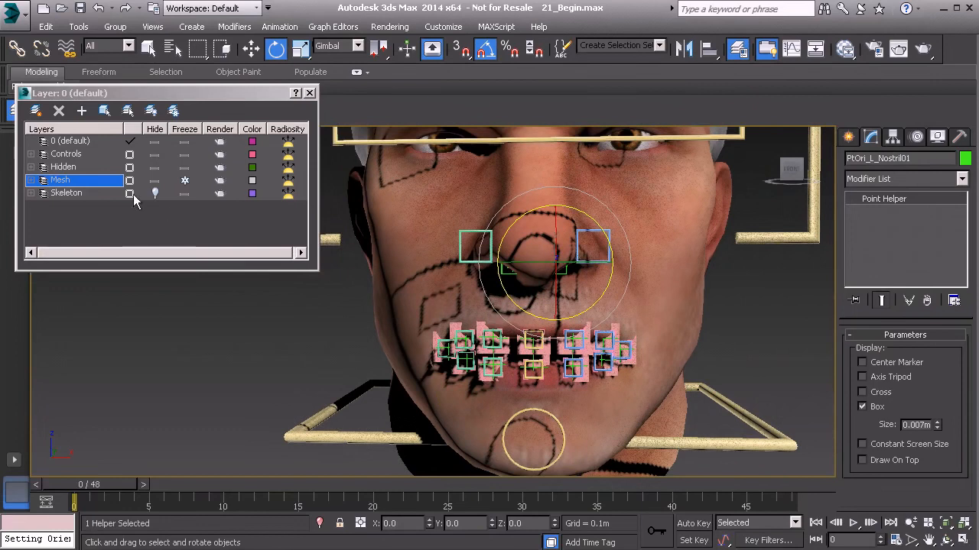
Hide the Hidden layer, leaving only the head mesh and the animation controls in view
click(155, 167)
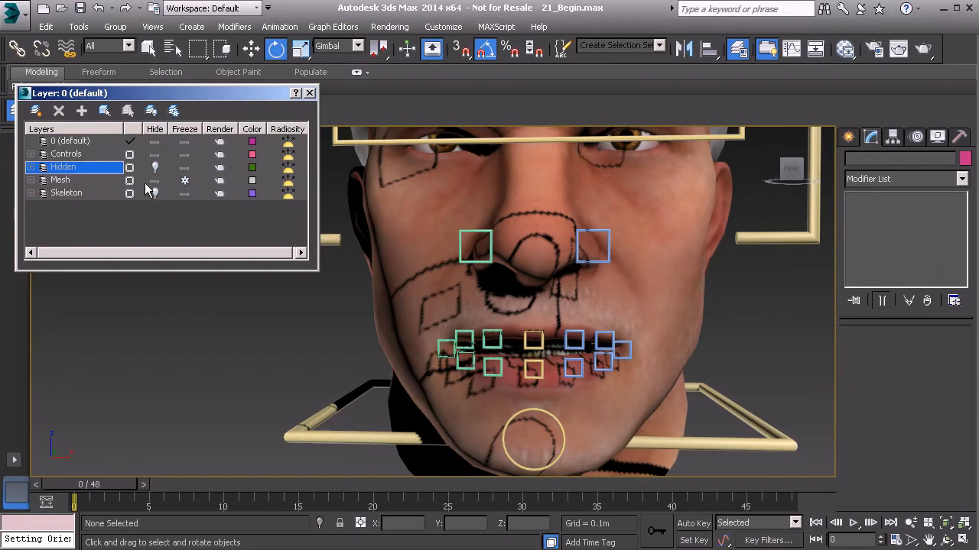
scroll(505, 280, down, 6)
middle_drag(578, 301, 609, 400)
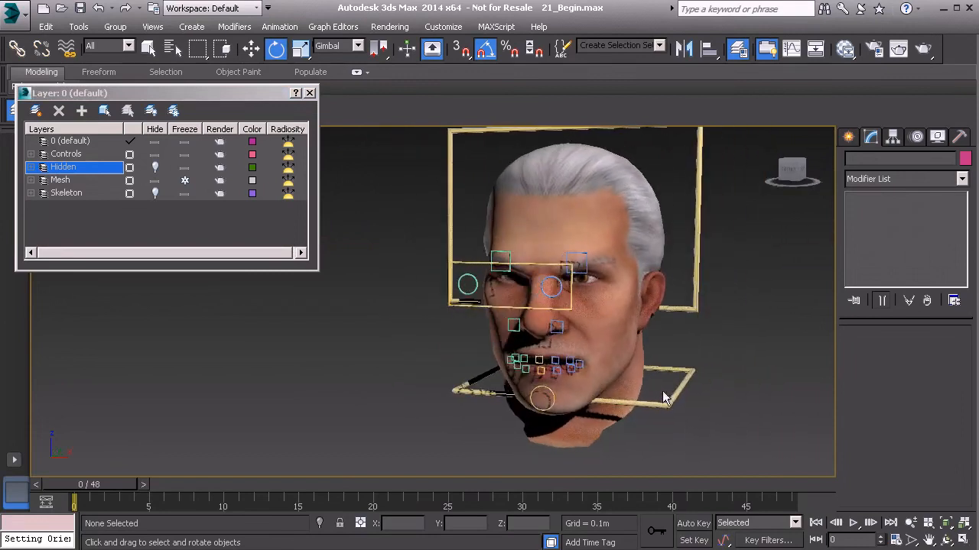
Rotate the jaw control Anim_Jaw01 to test opening the mouth, and undo the test rotations
click(612, 404)
drag(612, 403, 578, 362)
click(558, 400)
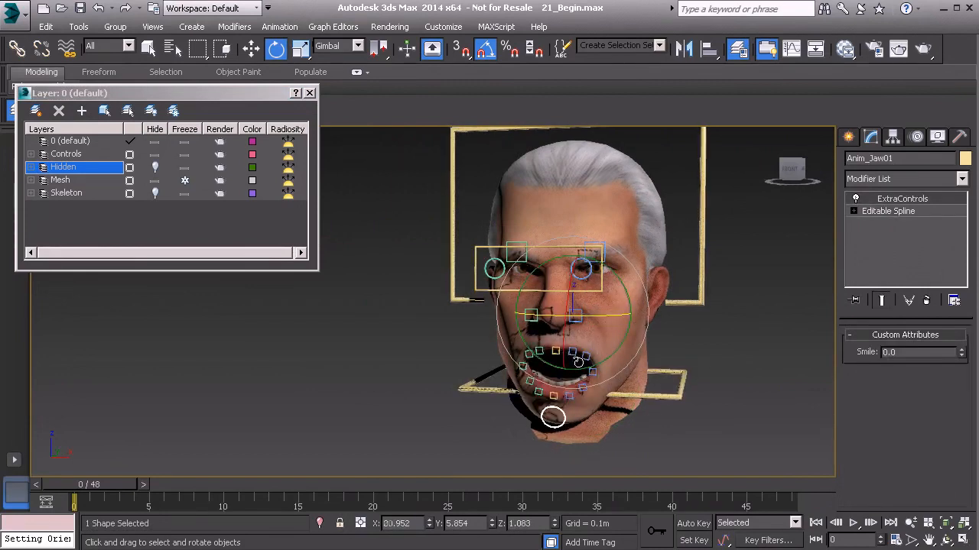
key(ctrl+z)
middle_drag(567, 329, 501, 353)
drag(512, 382, 506, 395)
key(ctrl+z)
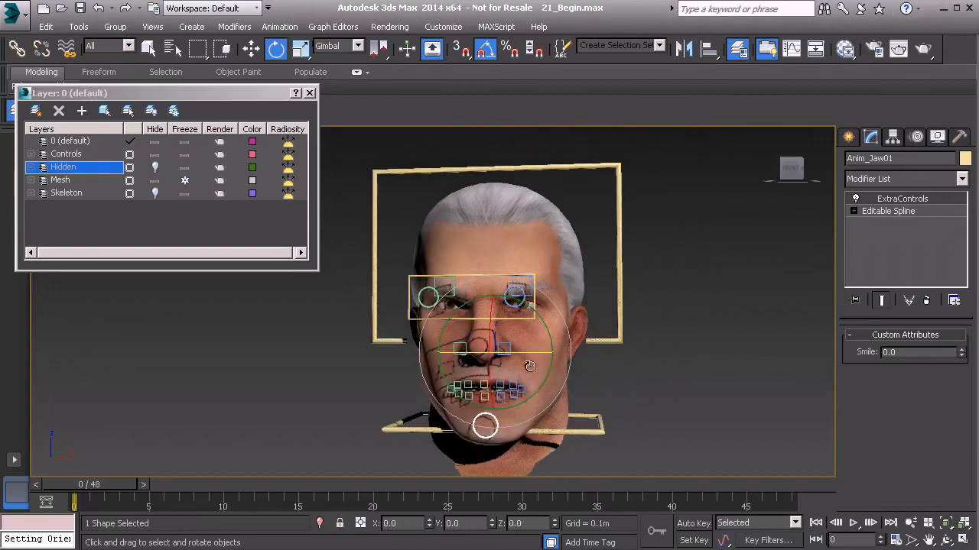
Select the left brow control Anim_L_Brow01
alt+middle_drag(542, 364, 543, 367)
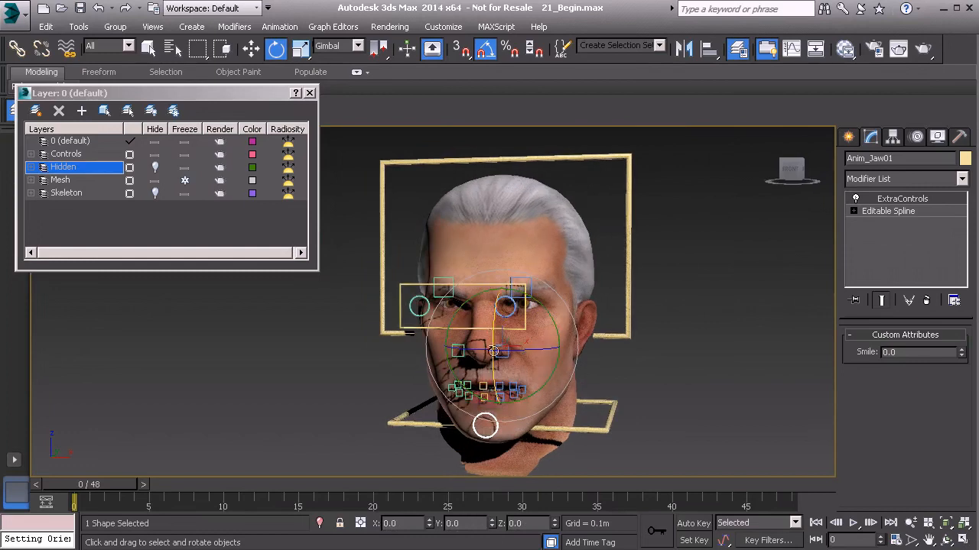
click(528, 279)
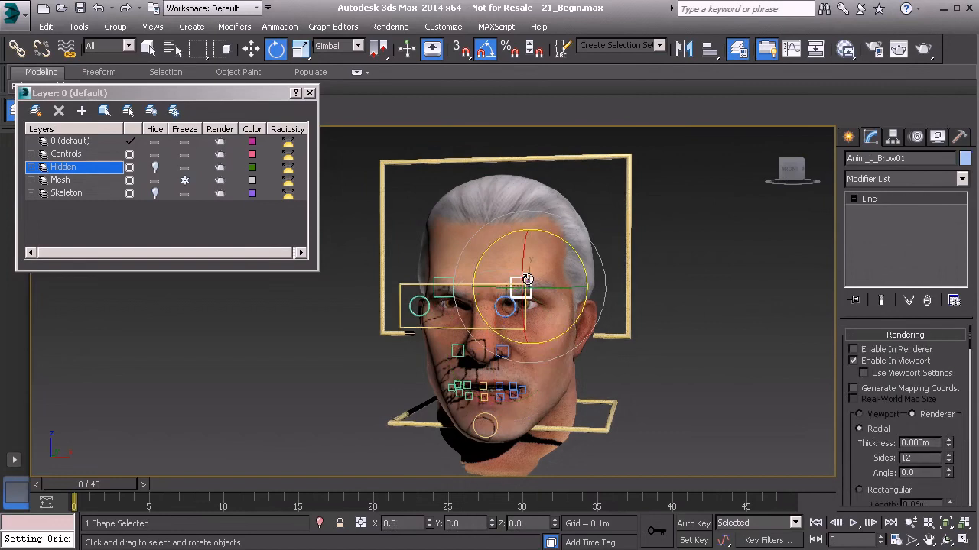